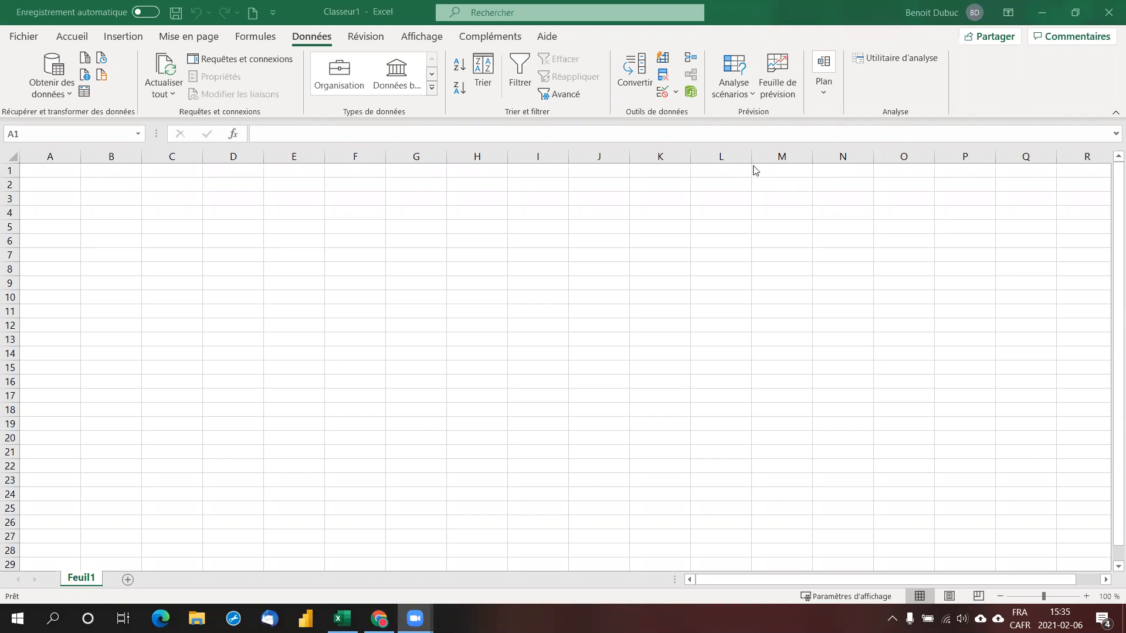
left_click(69, 95)
mouse_move(78, 126)
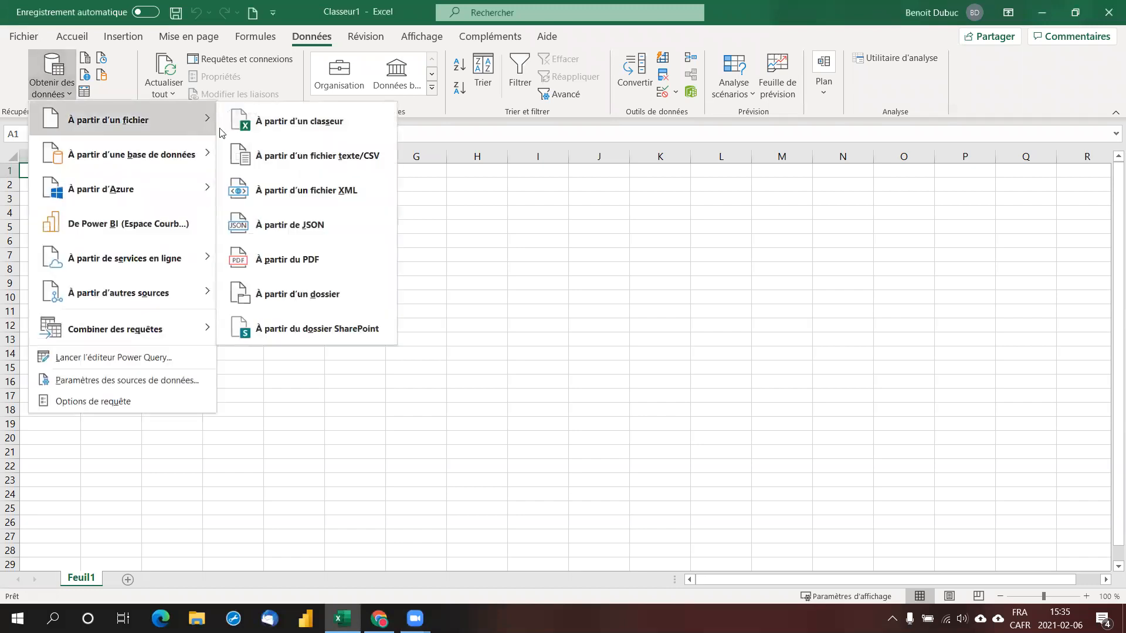
left_click(557, 261)
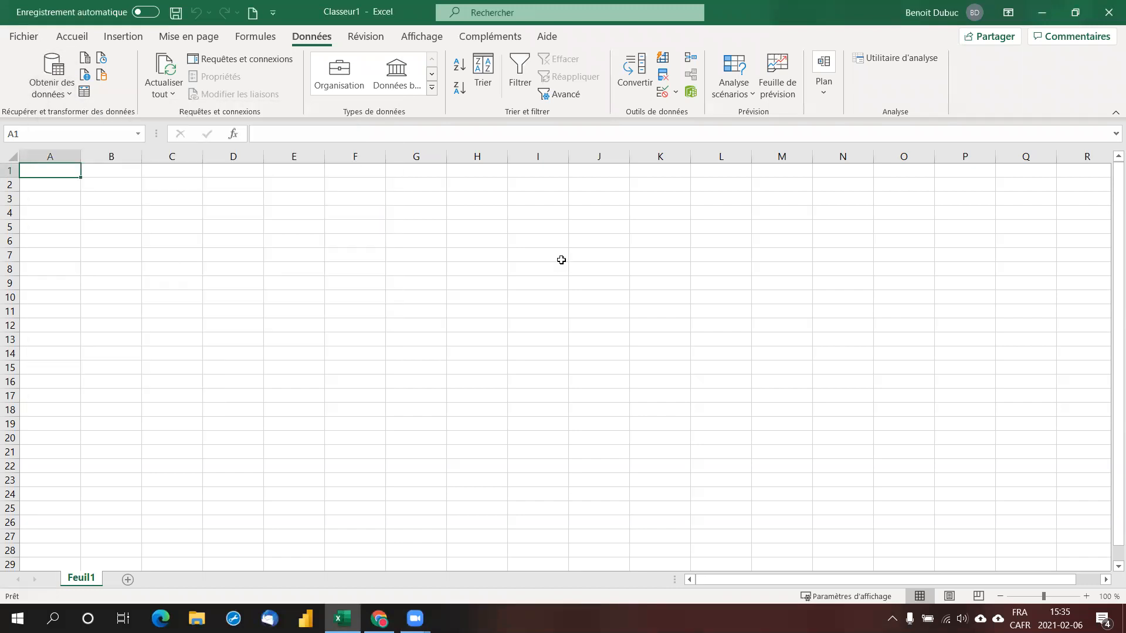
left_click(84, 75)
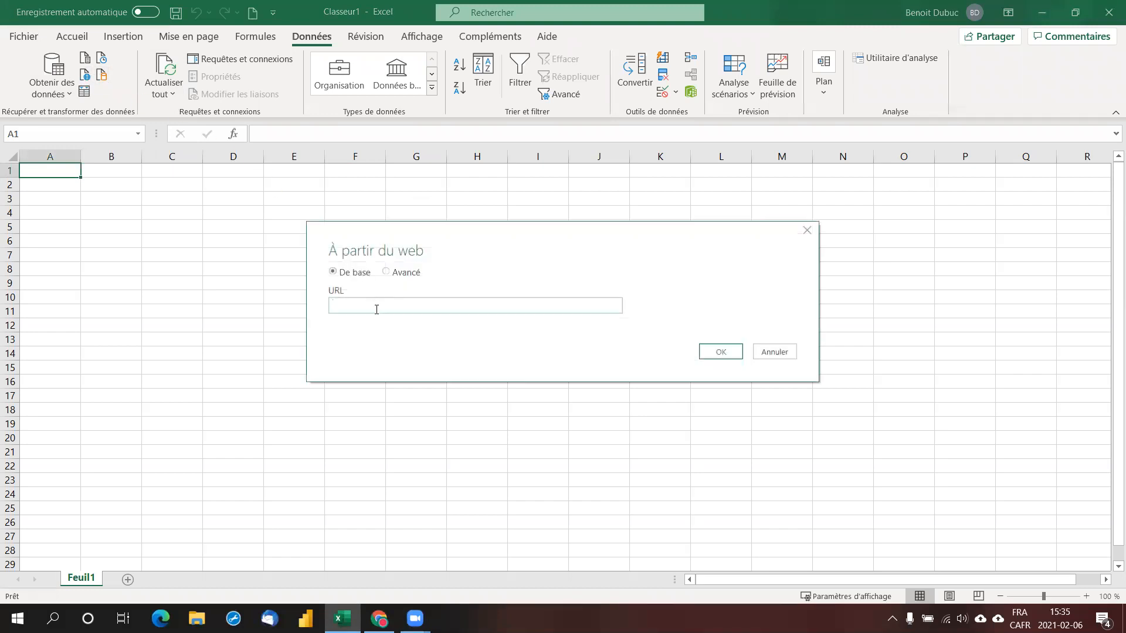
right_click(382, 308)
left_click(410, 366)
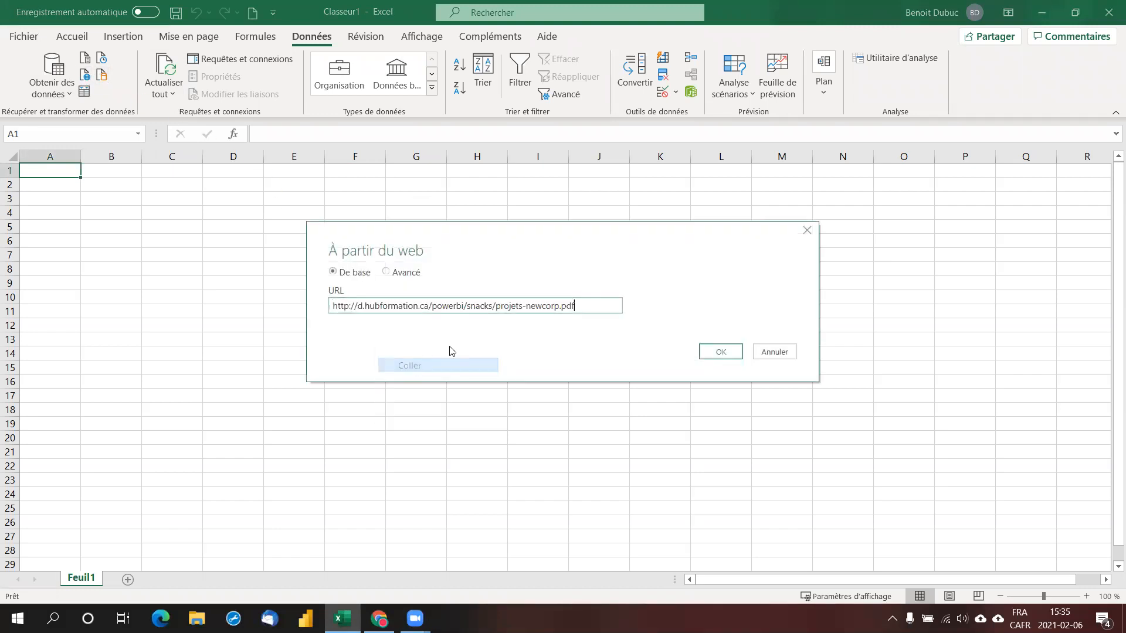
left_click(720, 353)
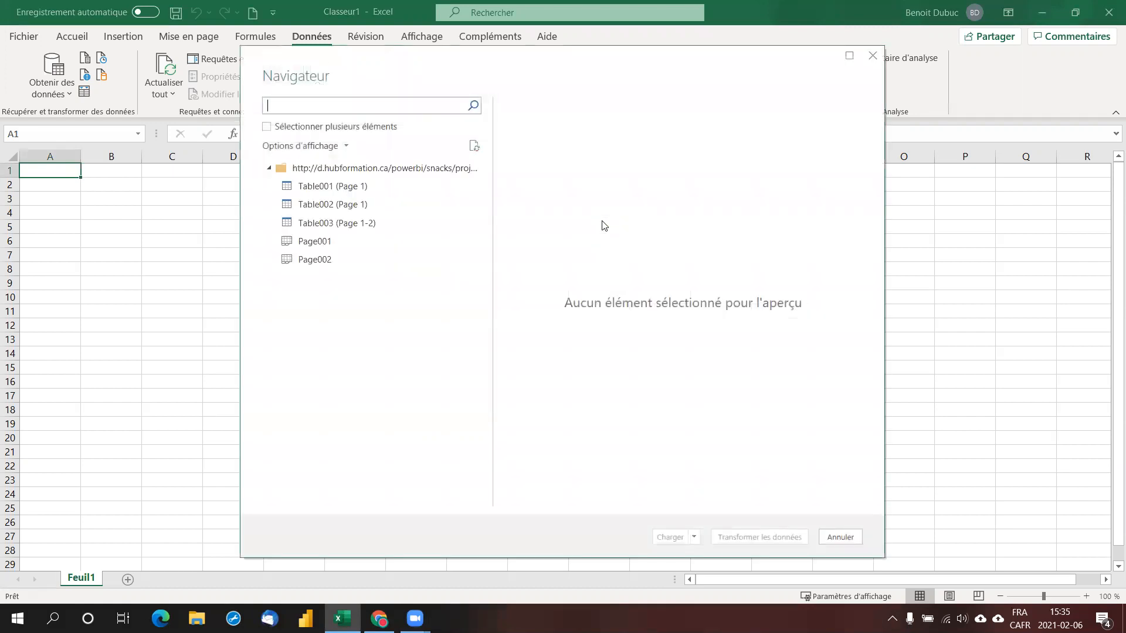
Step: Preview the three tables found in the PDF and select Table001, Table002 and Table003 together for import
left_click(301, 189)
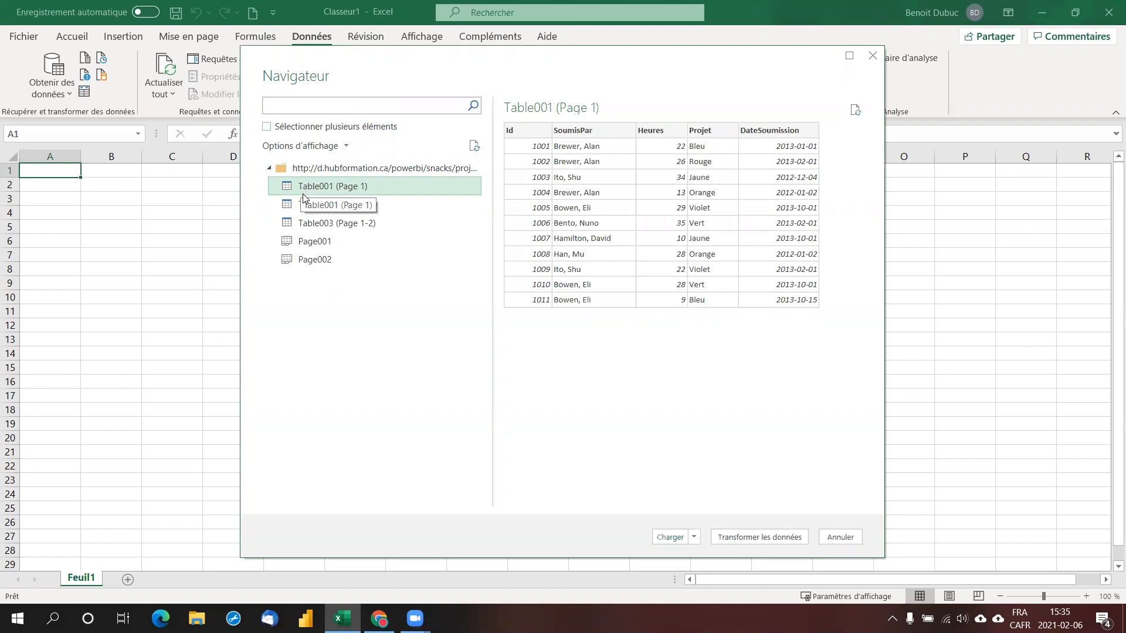
left_click(305, 206)
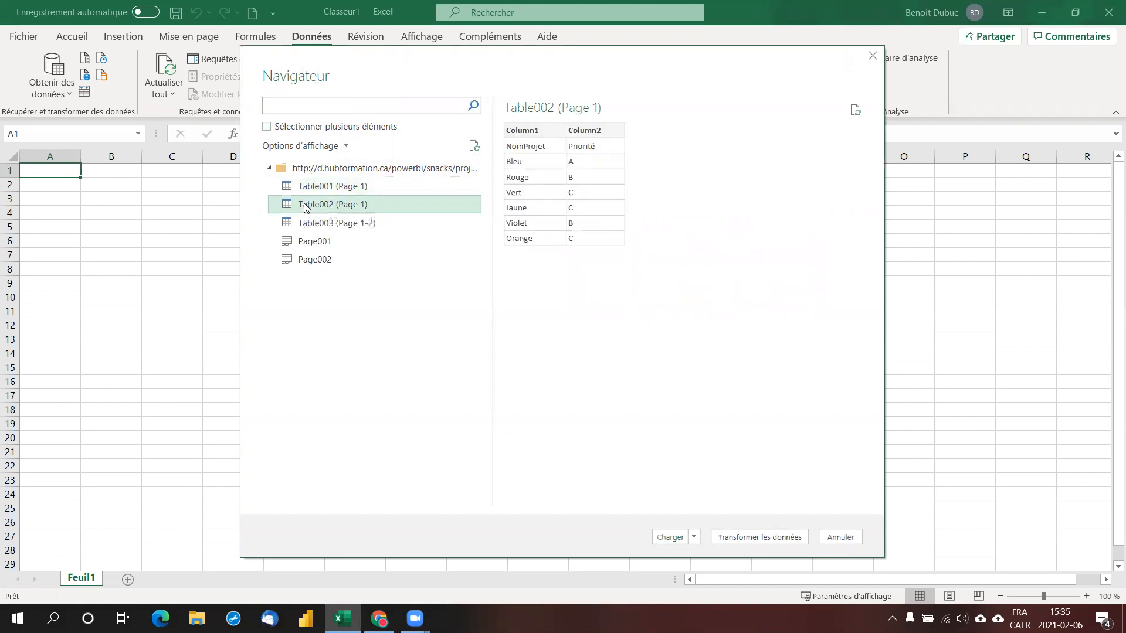
left_click(310, 226)
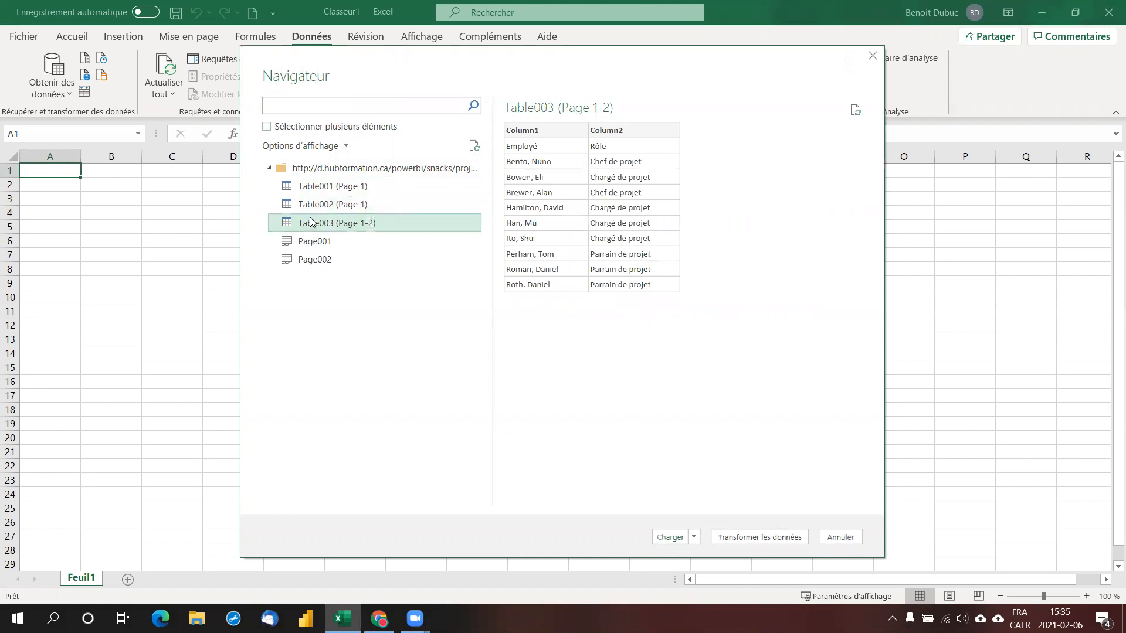
left_click(267, 128)
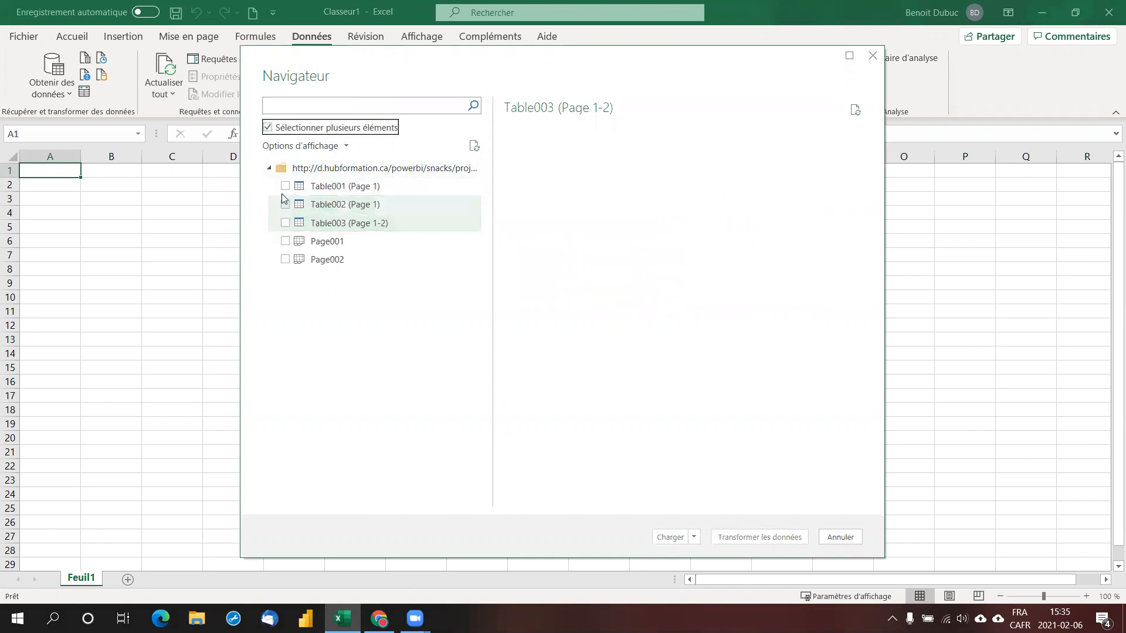
left_click(285, 186)
left_click(285, 204)
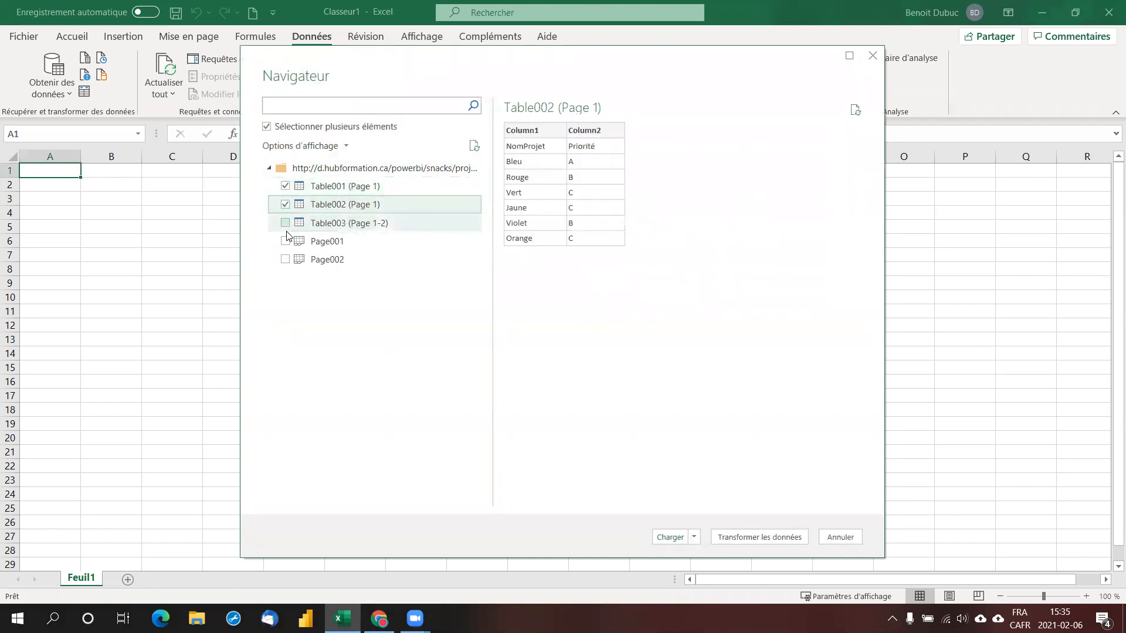
left_click(285, 223)
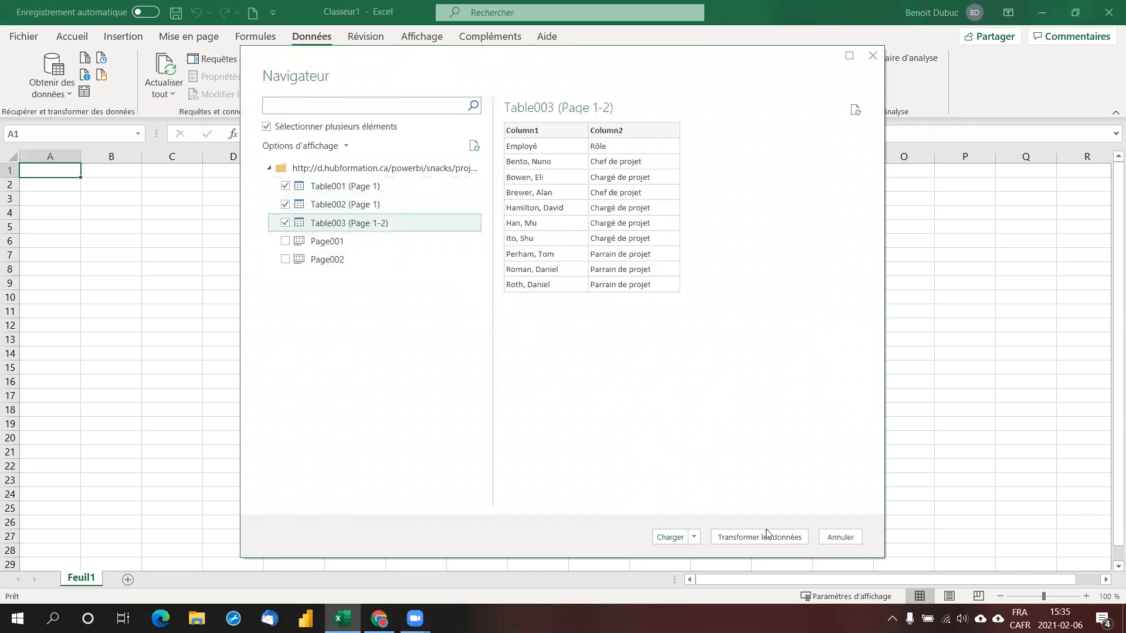
Step: Review the previews of the selected tables and open them for transformation in the Power Query editor, with its window fully in view
left_click(347, 207)
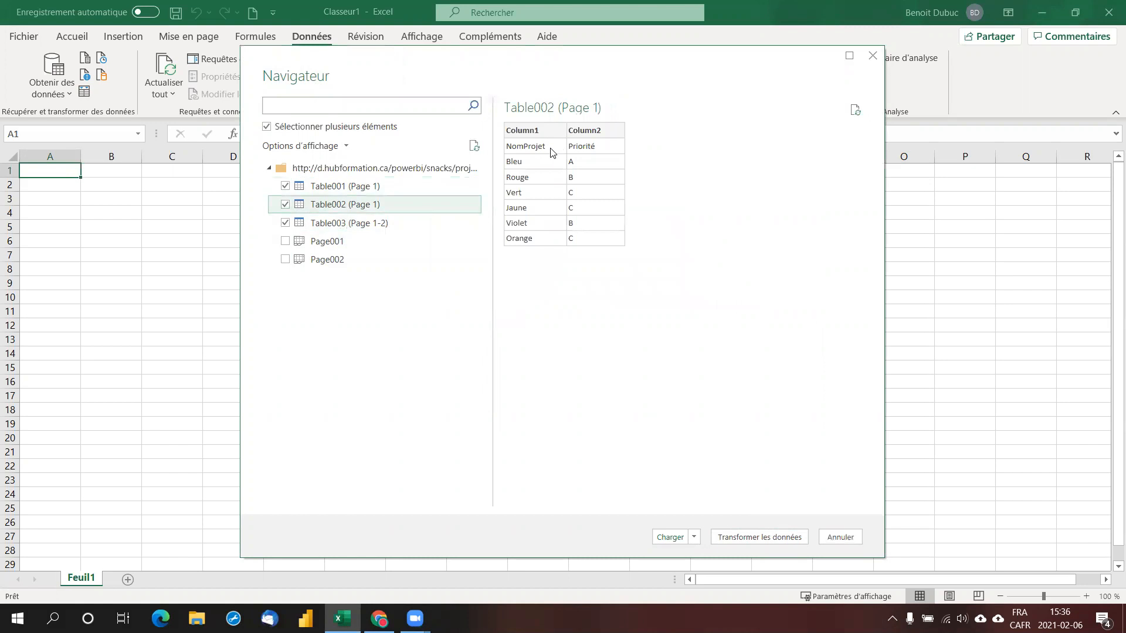
left_click(345, 226)
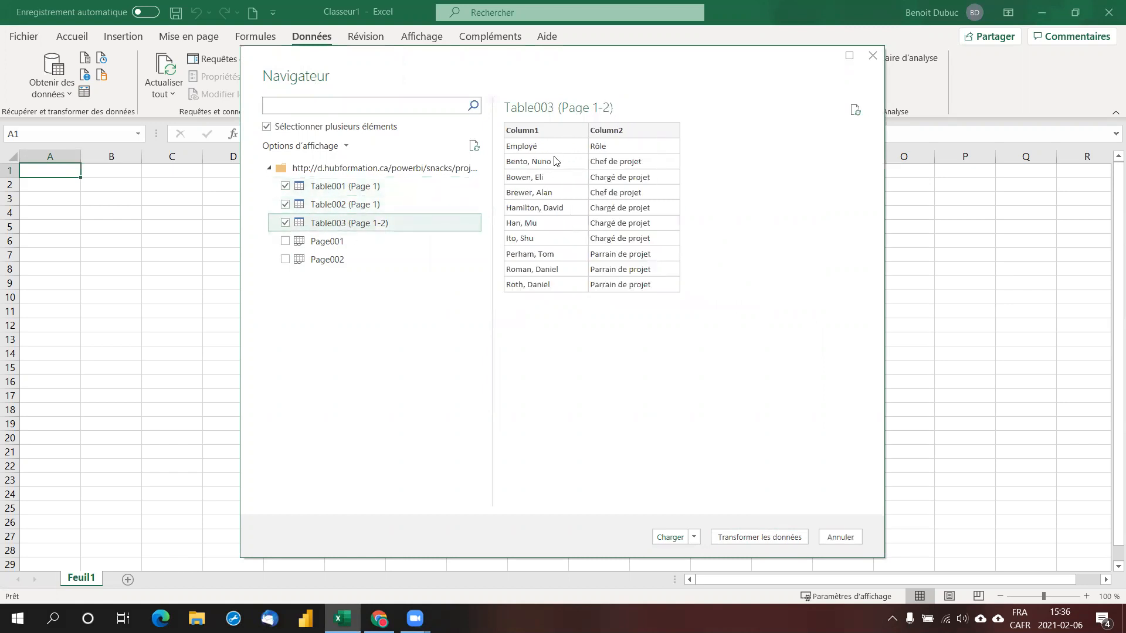
left_click(343, 188)
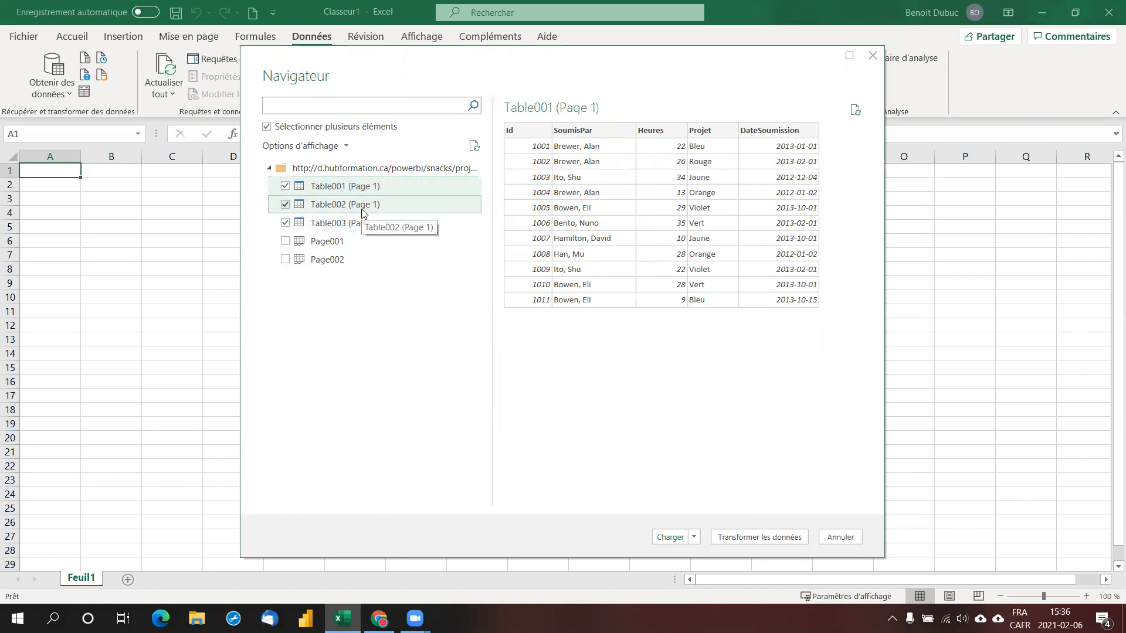
left_click(316, 206)
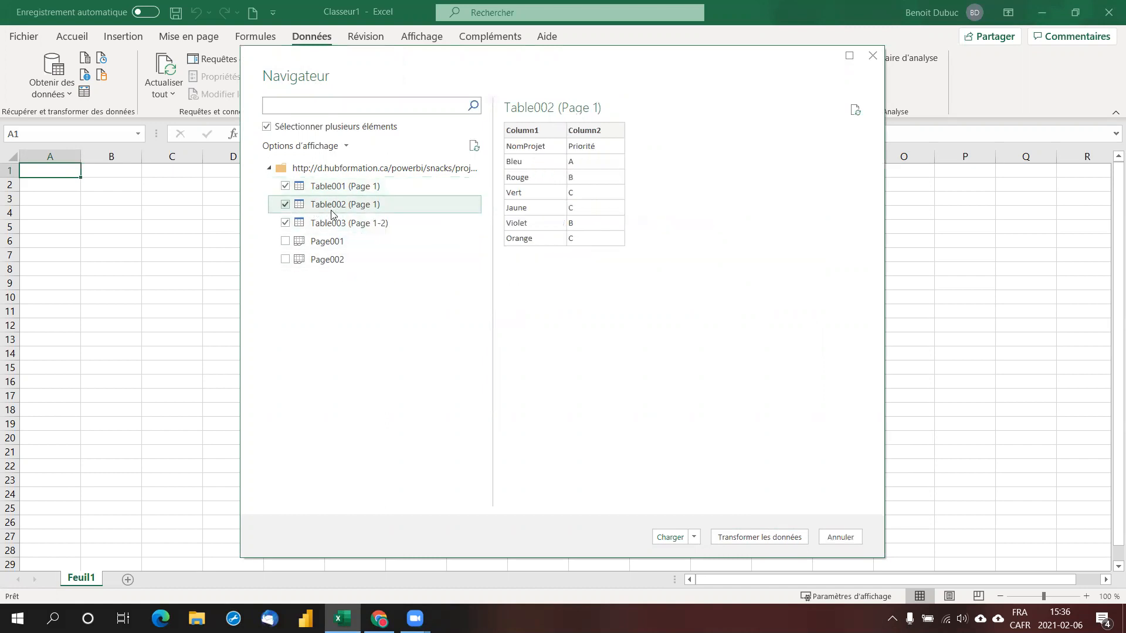
left_click(752, 539)
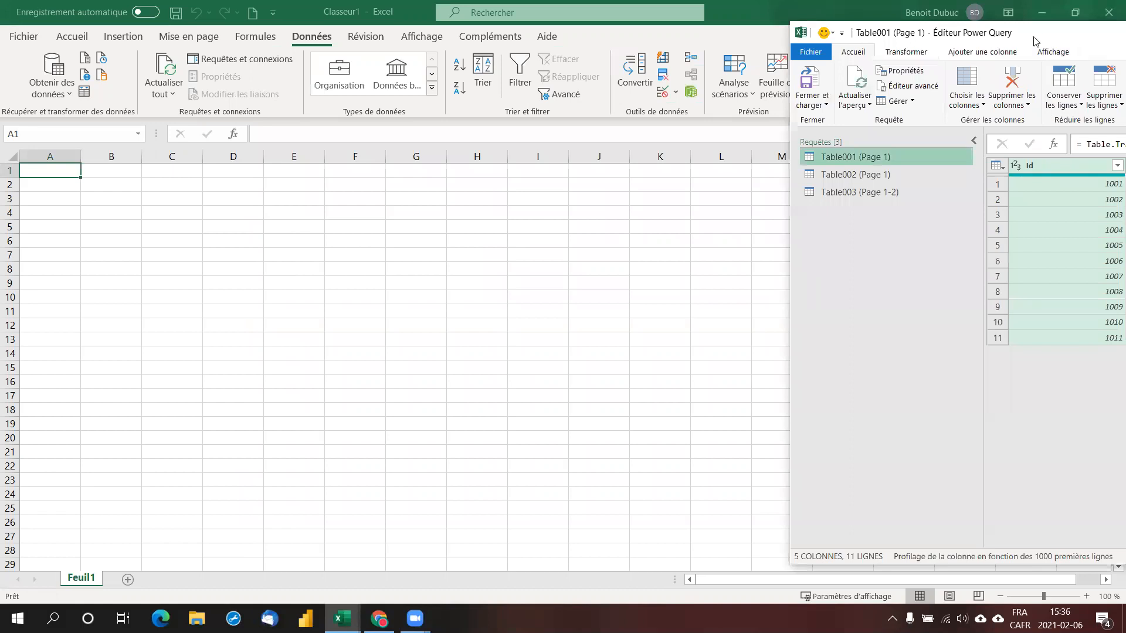
left_click_drag(1034, 37, 275, 31)
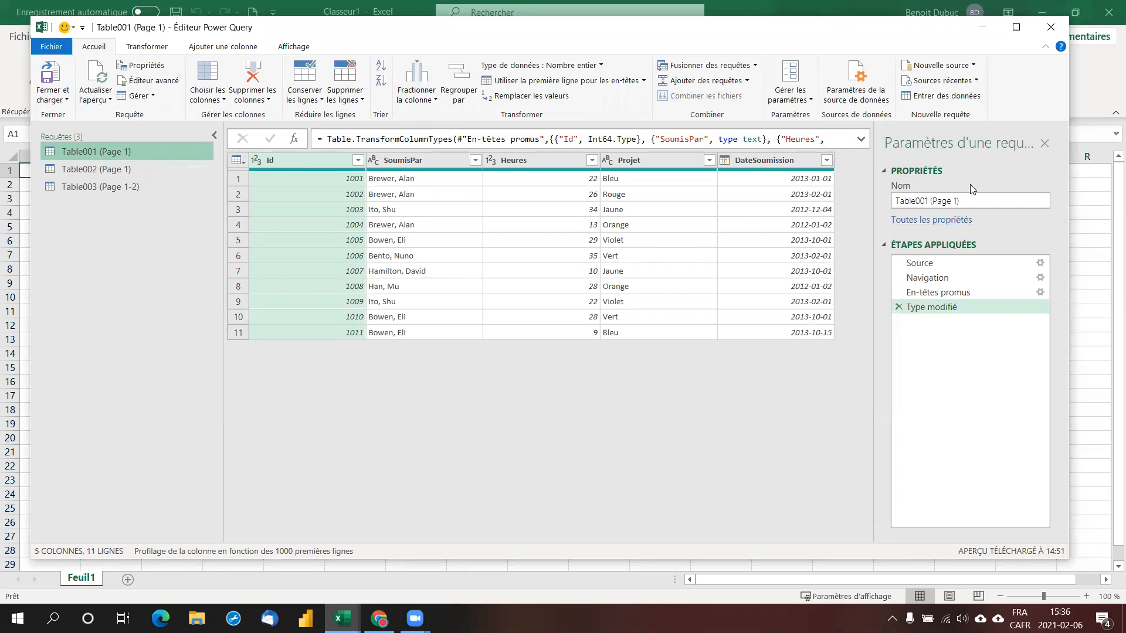
Step: Rename the Table001 (Page 1) query as Tickets
left_click_drag(966, 206, 886, 203)
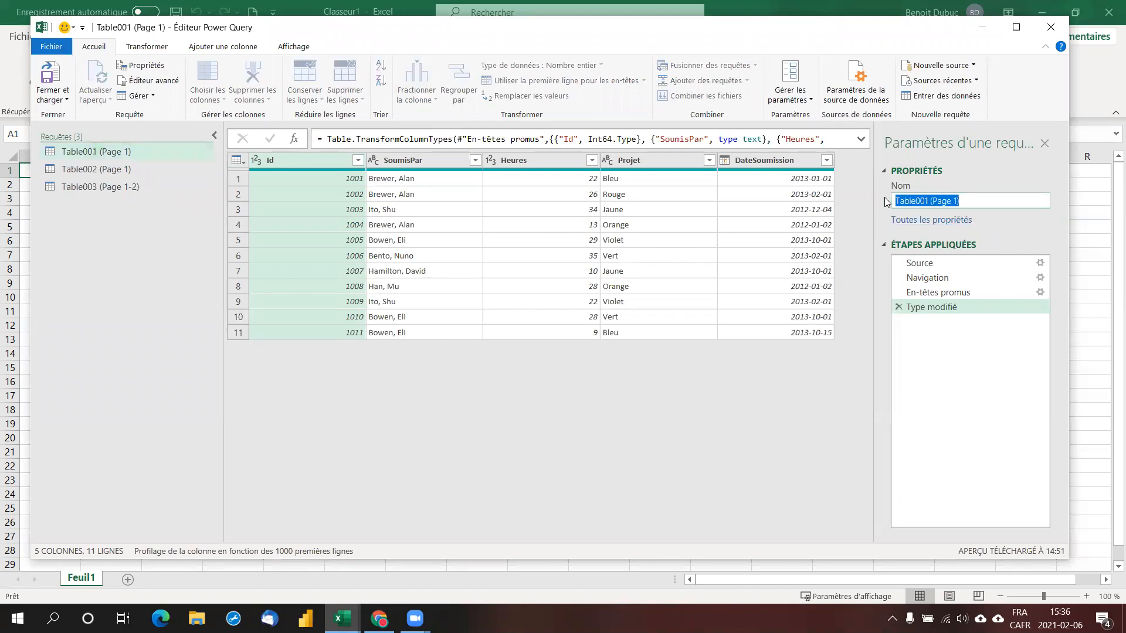
type("Tickets")
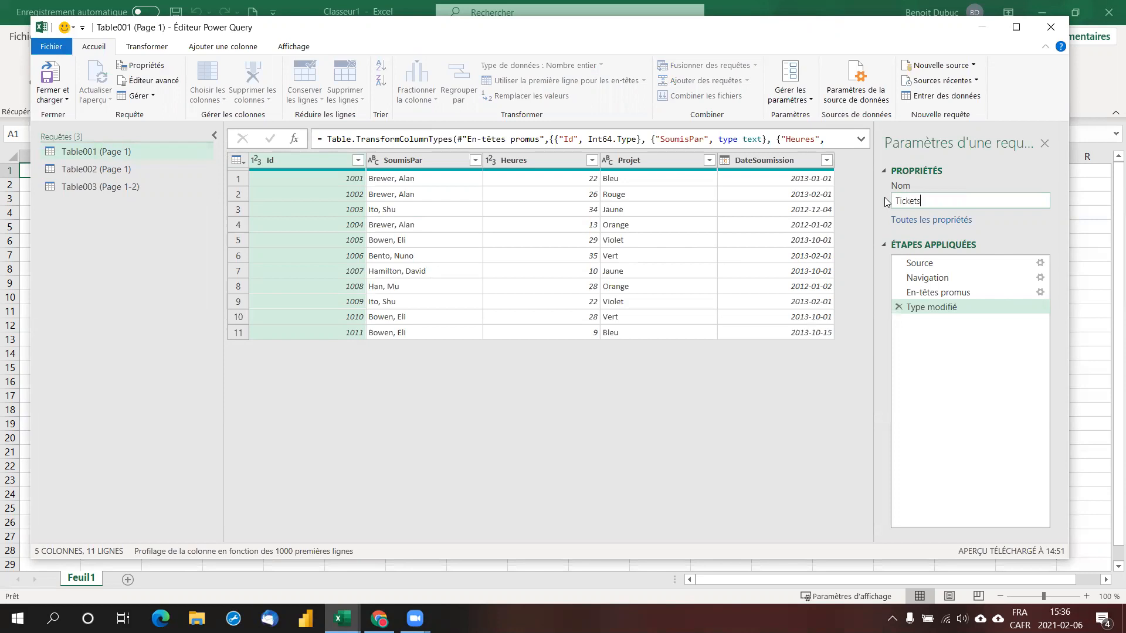
key("Return")
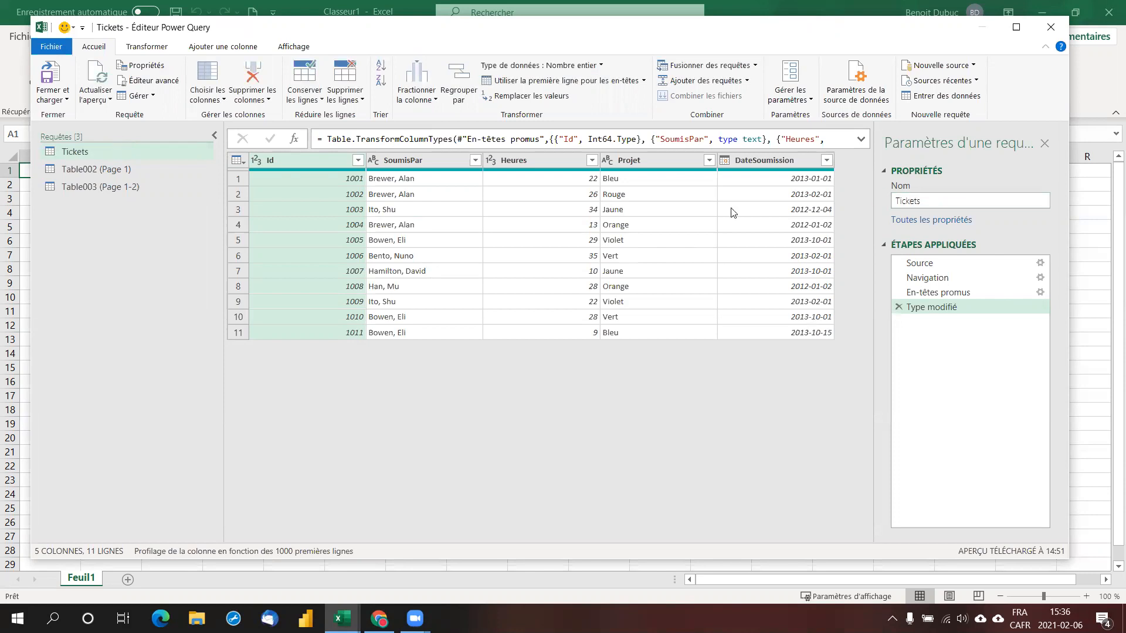
Step: Rename the Table002 (Page 1) query as Projets
left_click(86, 170)
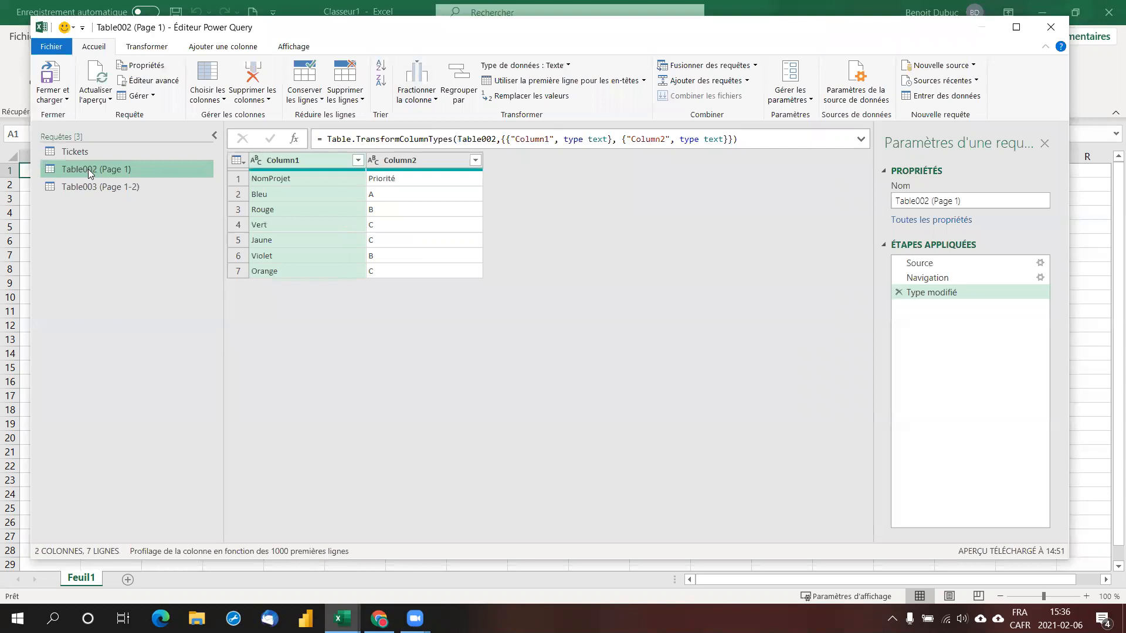
left_click(970, 201)
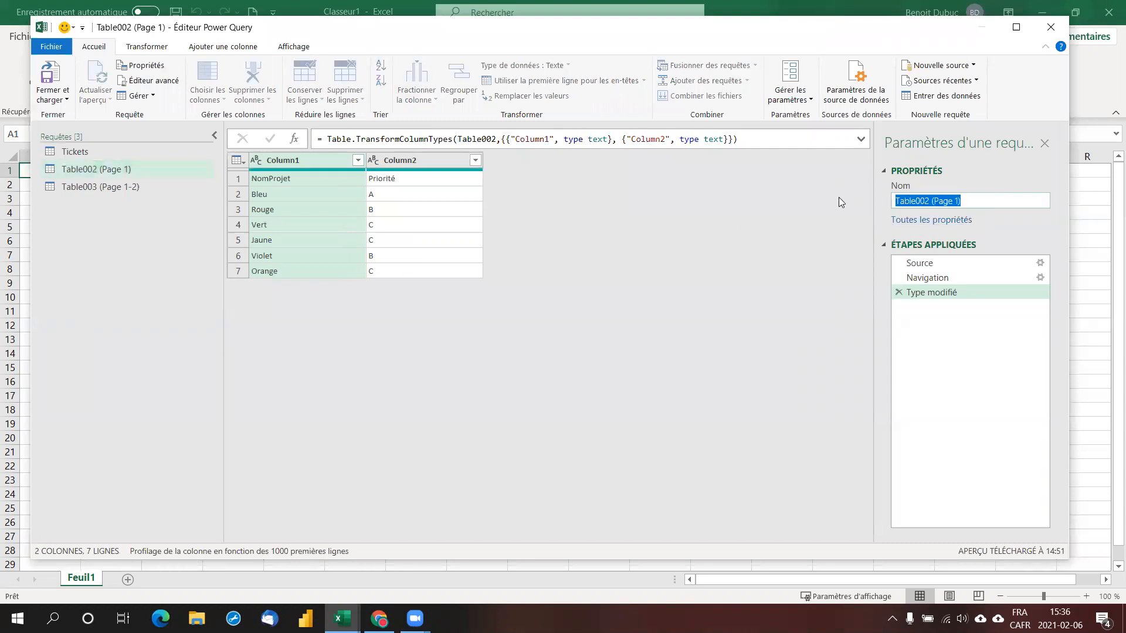
type("Projets")
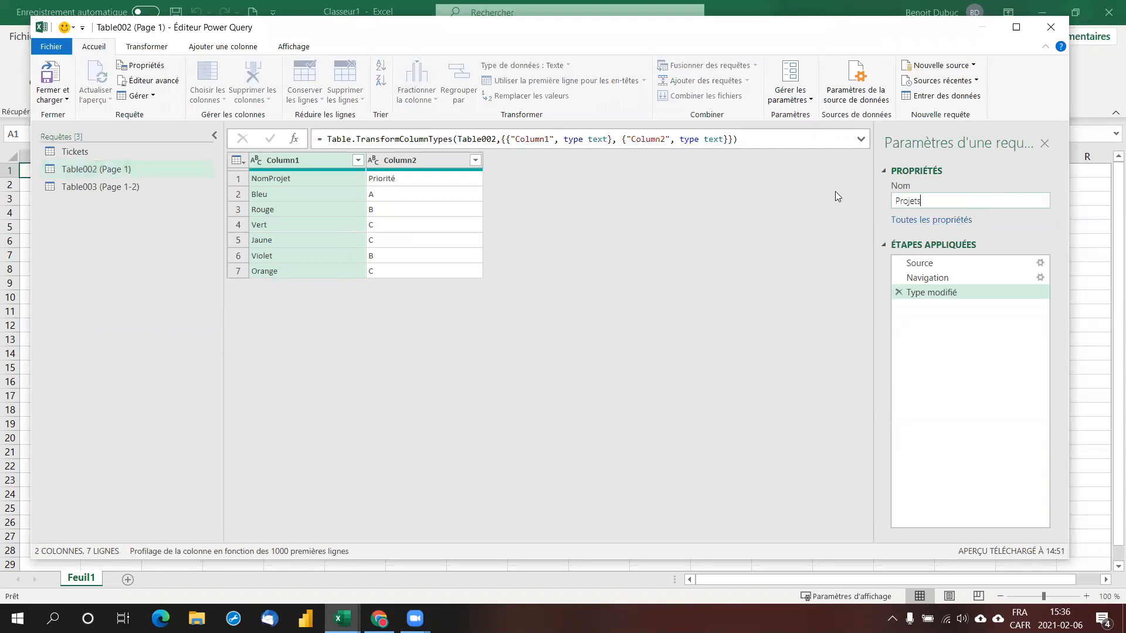
key("Return")
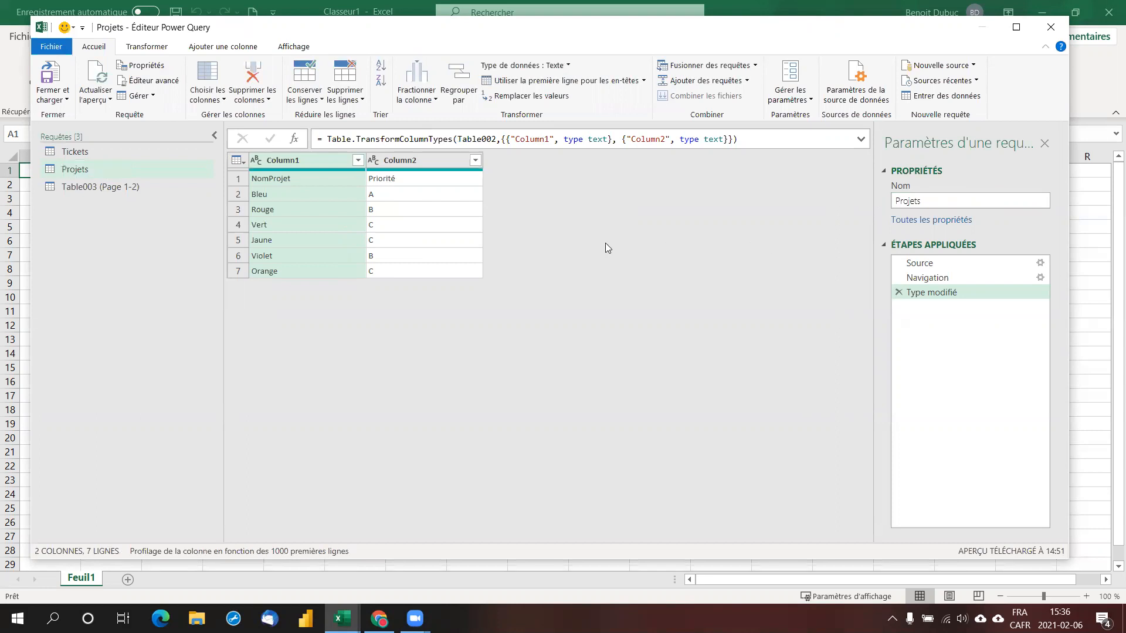
Step: Rename the Table003 (Page 1-2) query as Employés
left_click(103, 185)
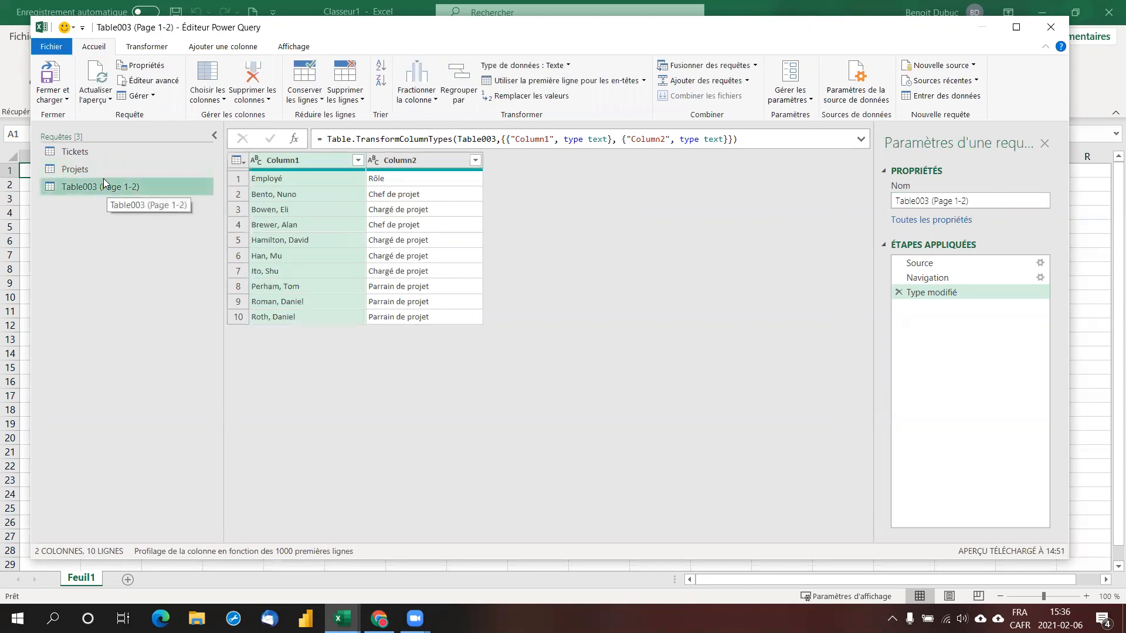
left_click_drag(968, 200, 857, 190)
type("Employée")
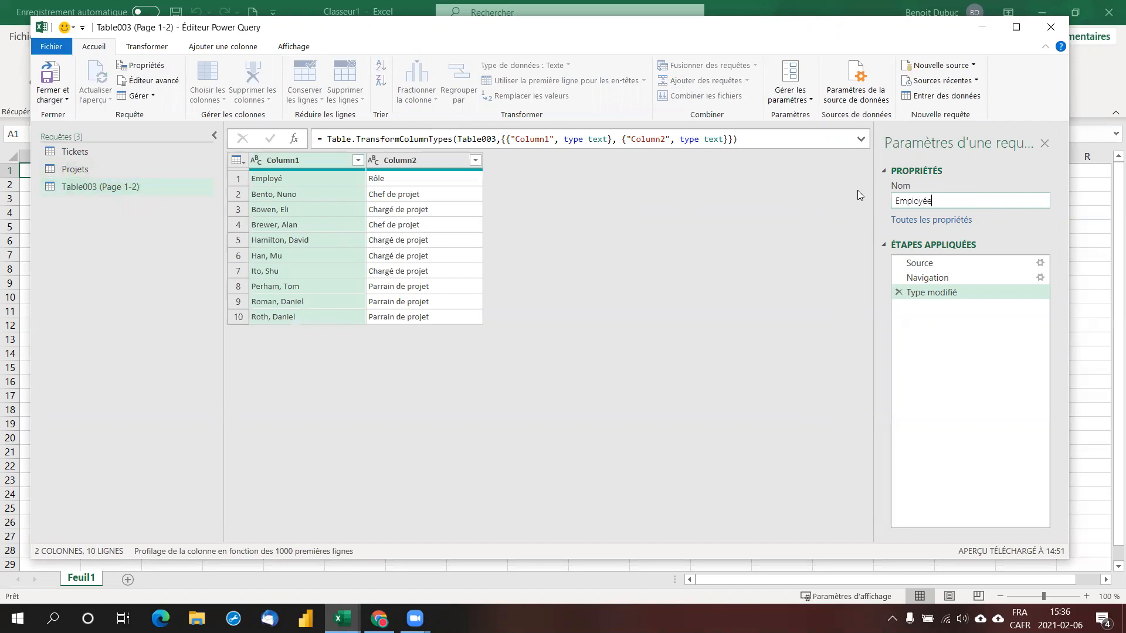
key("BackSpace")
type("s")
key("Return")
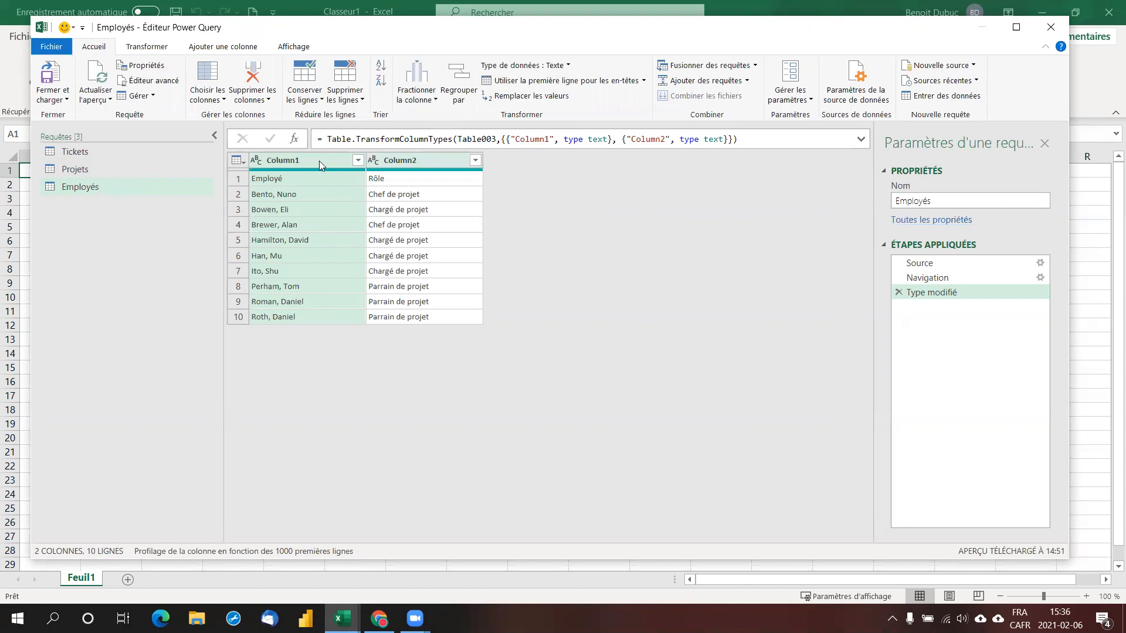
Step: Compare the headers of the Tickets and Projets queries, and use the first row of Projets as its column headers
left_click(79, 151)
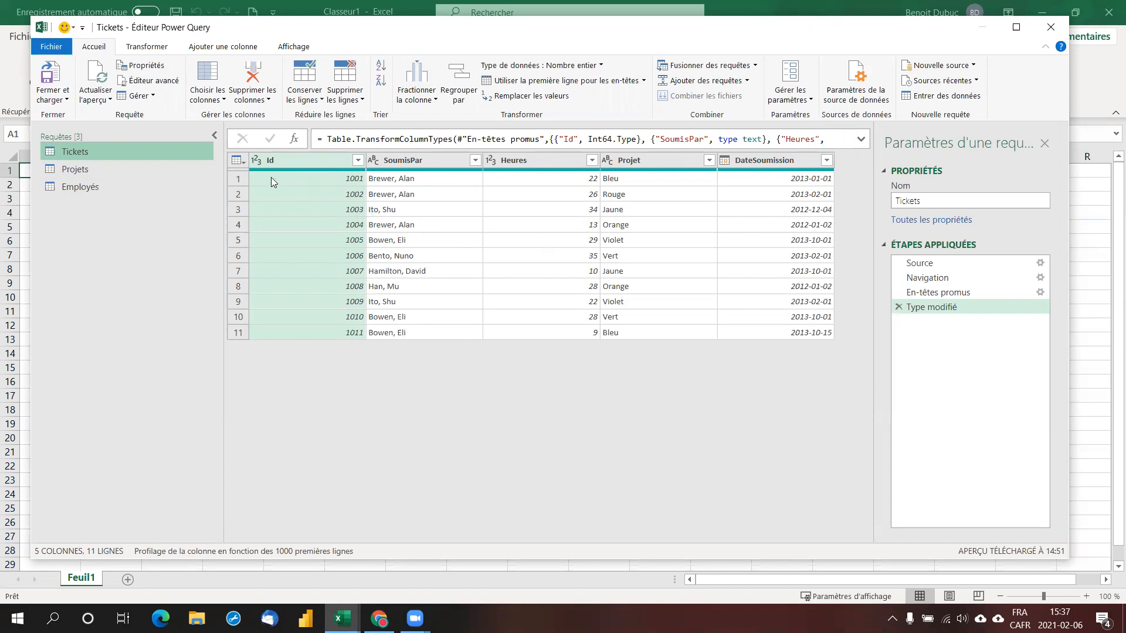
left_click(75, 172)
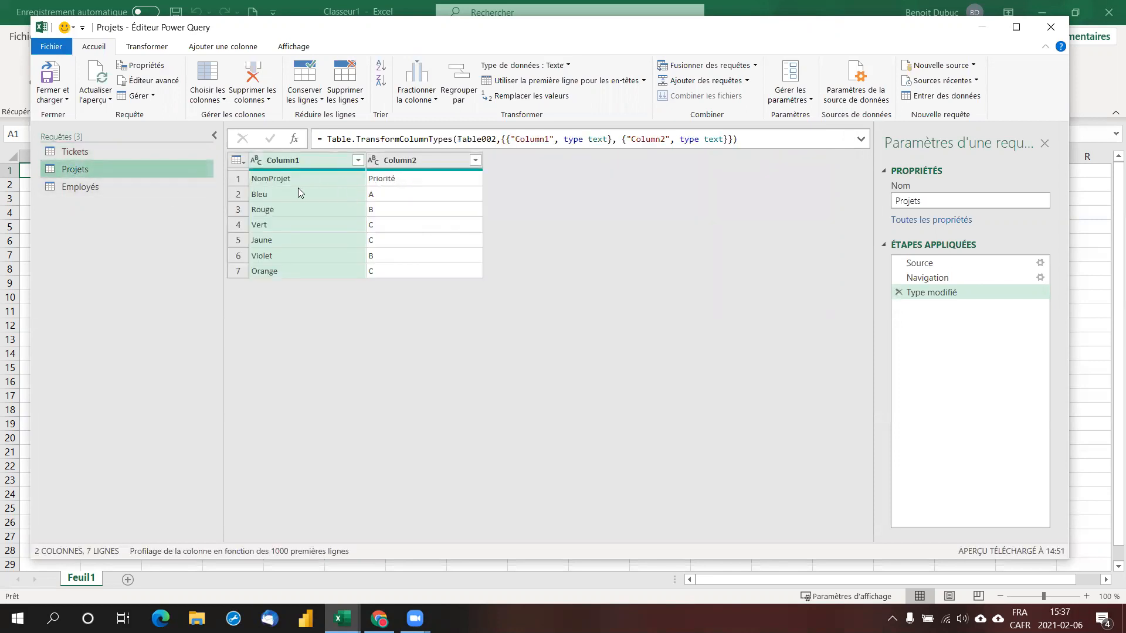
left_click(86, 153)
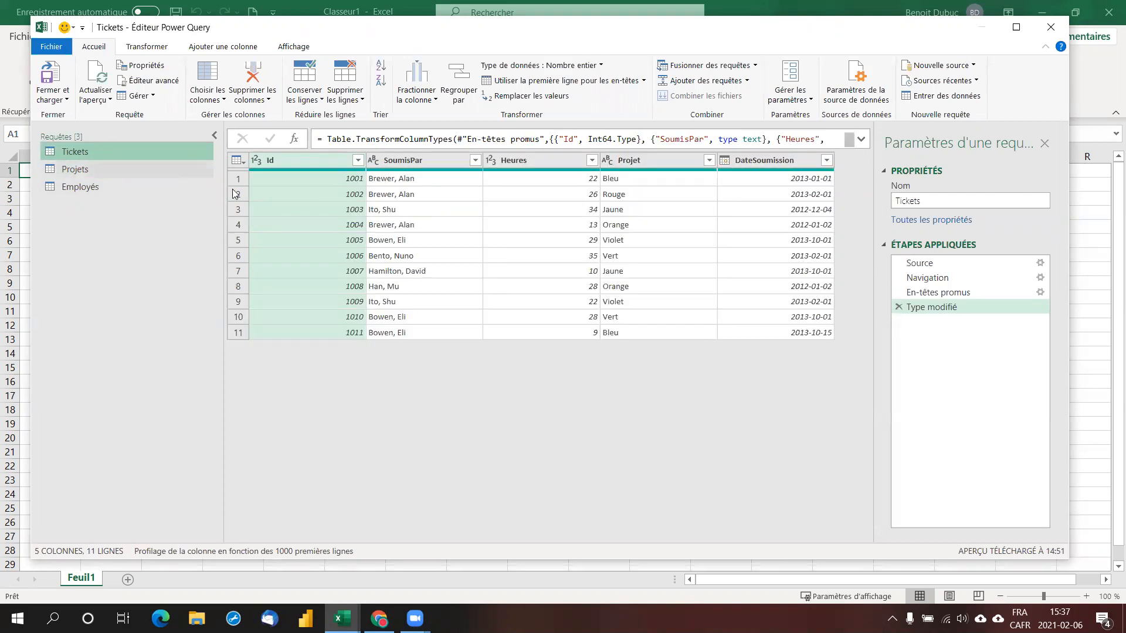
left_click(70, 170)
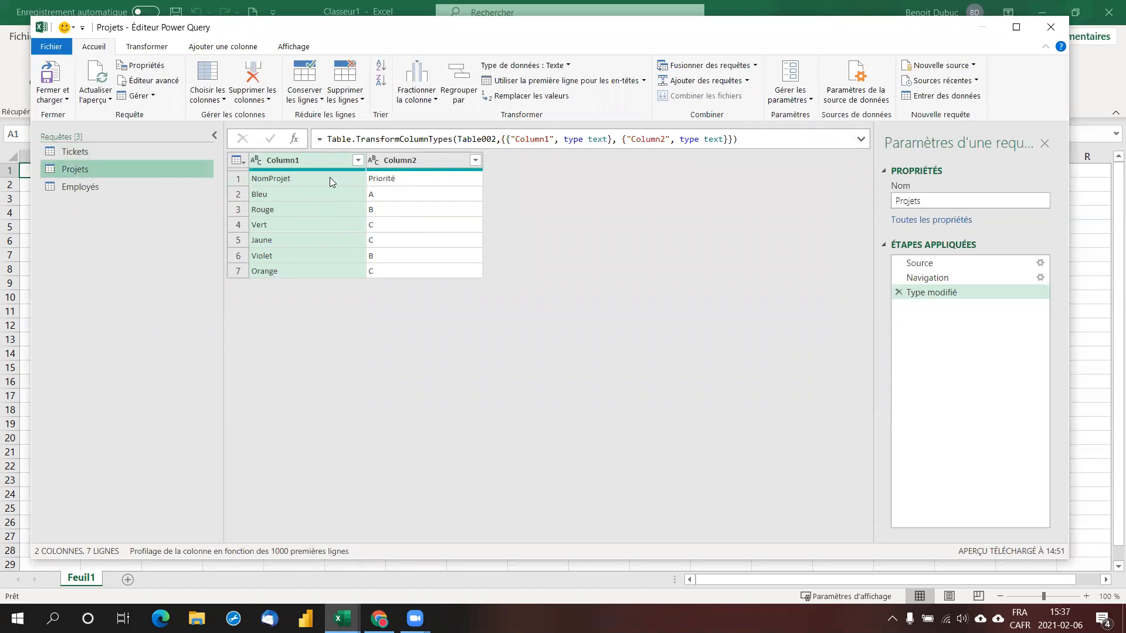
left_click(163, 46)
left_click(118, 76)
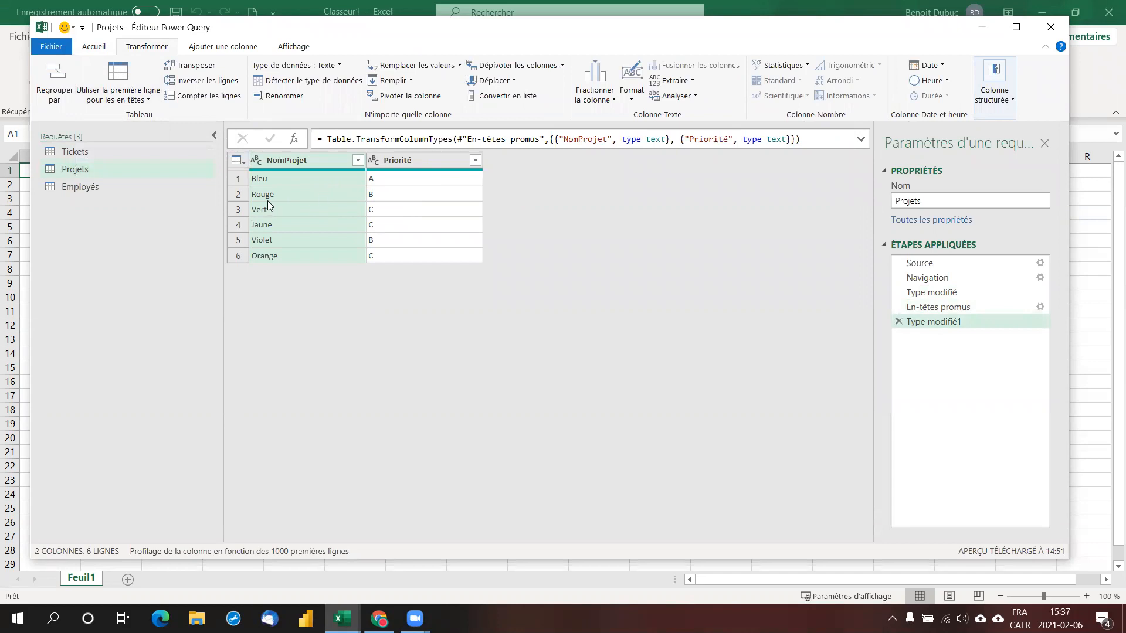
Step: Use the first row of the Employés query as its column headers
left_click(80, 187)
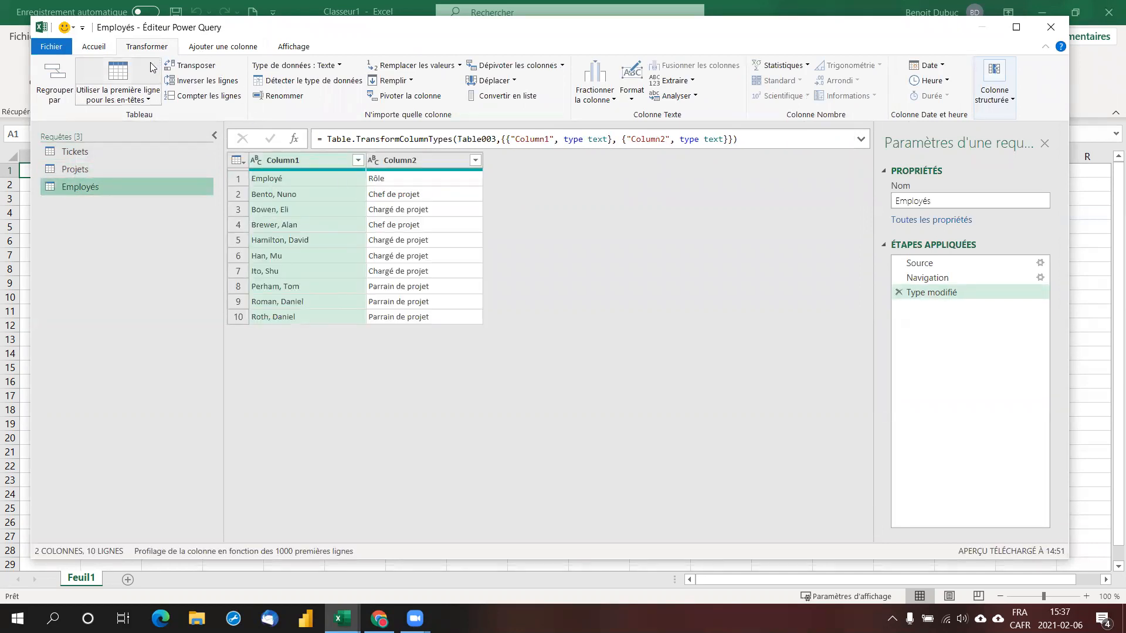
left_click(129, 79)
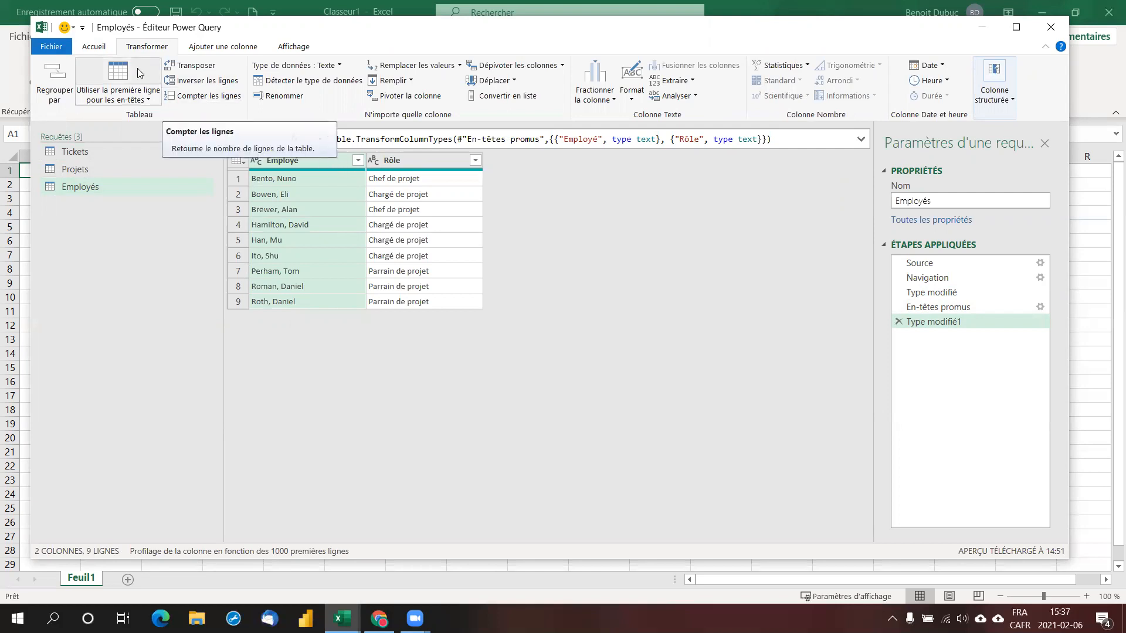
Step: Close the query editor and load the Tickets, Projets and Employés queries into the workbook
left_click(61, 50)
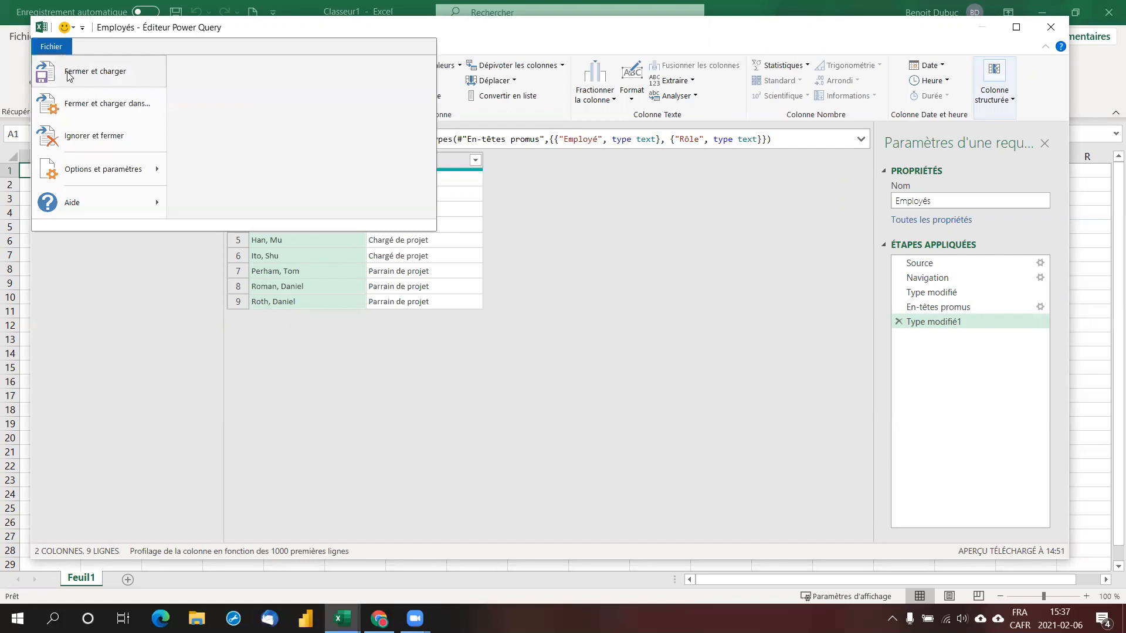
left_click(69, 75)
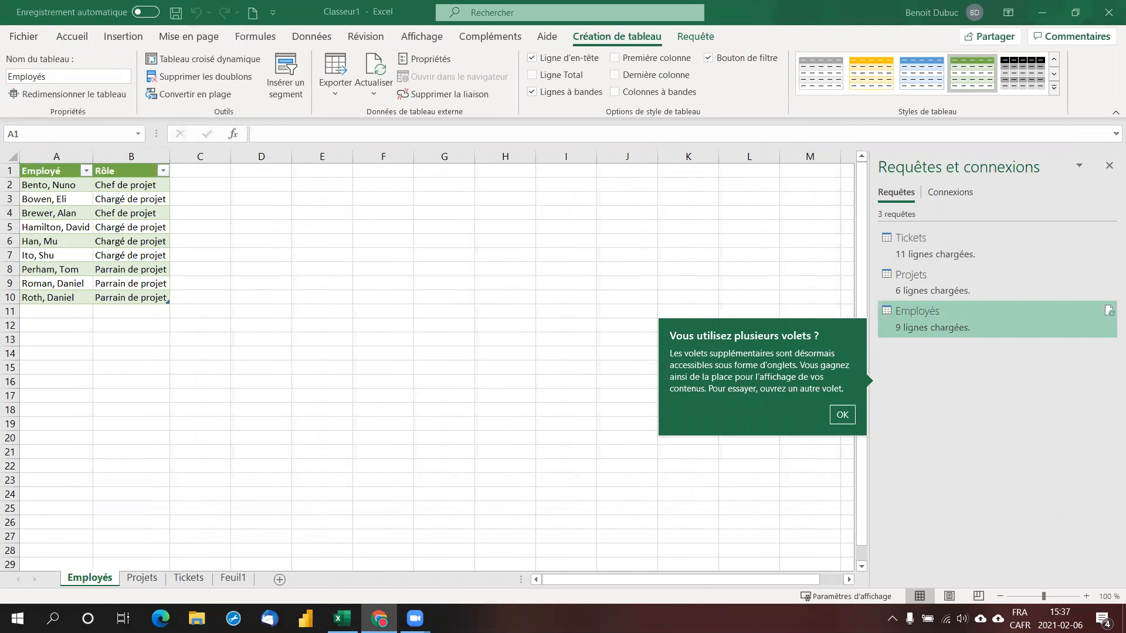
left_click(241, 267)
Step: Review the loaded tables on the Employés, Projets and Tickets sheets
left_click(91, 578)
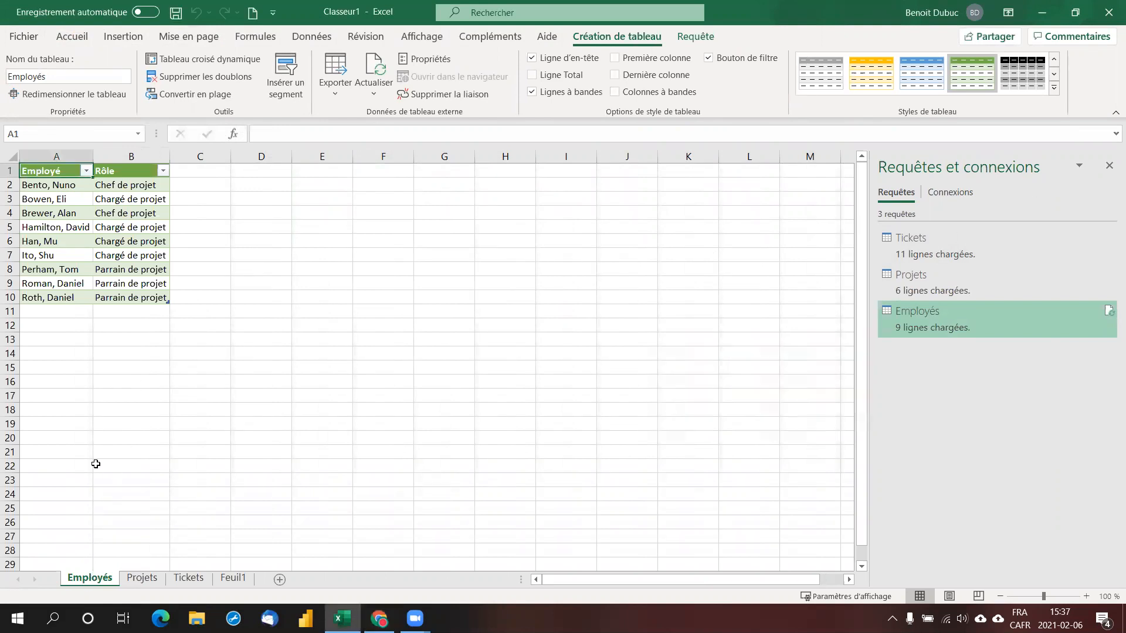
left_click(142, 579)
left_click(183, 582)
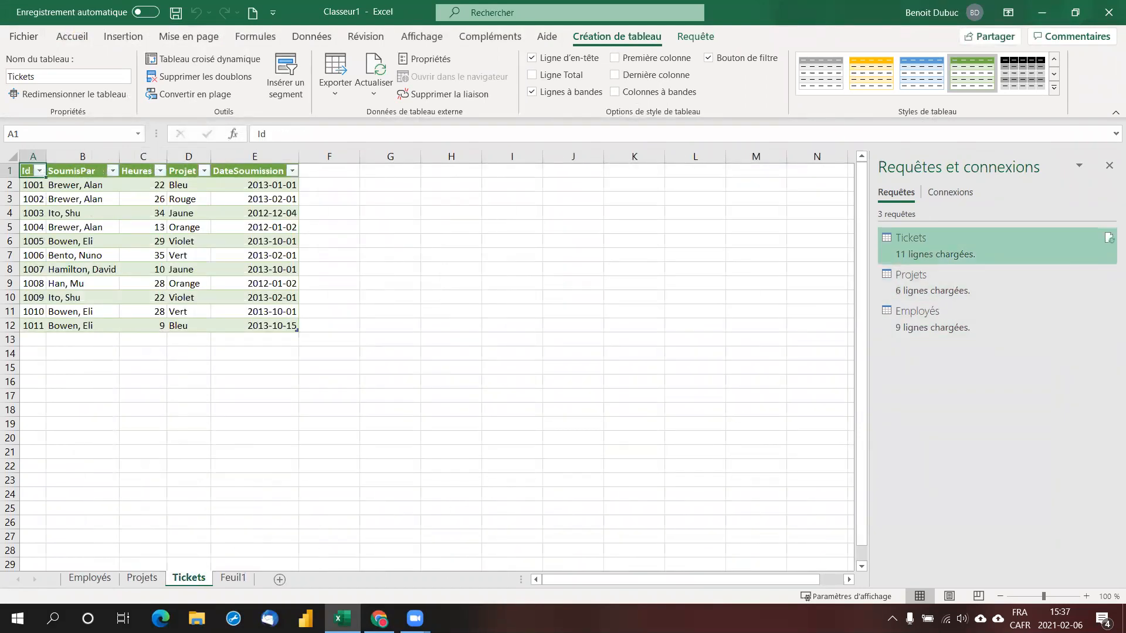
Step: Switch to Chrome and examine the source Tickets, Projets and Employés tables in projets-newcorp.pdf
key("alt+Tab")
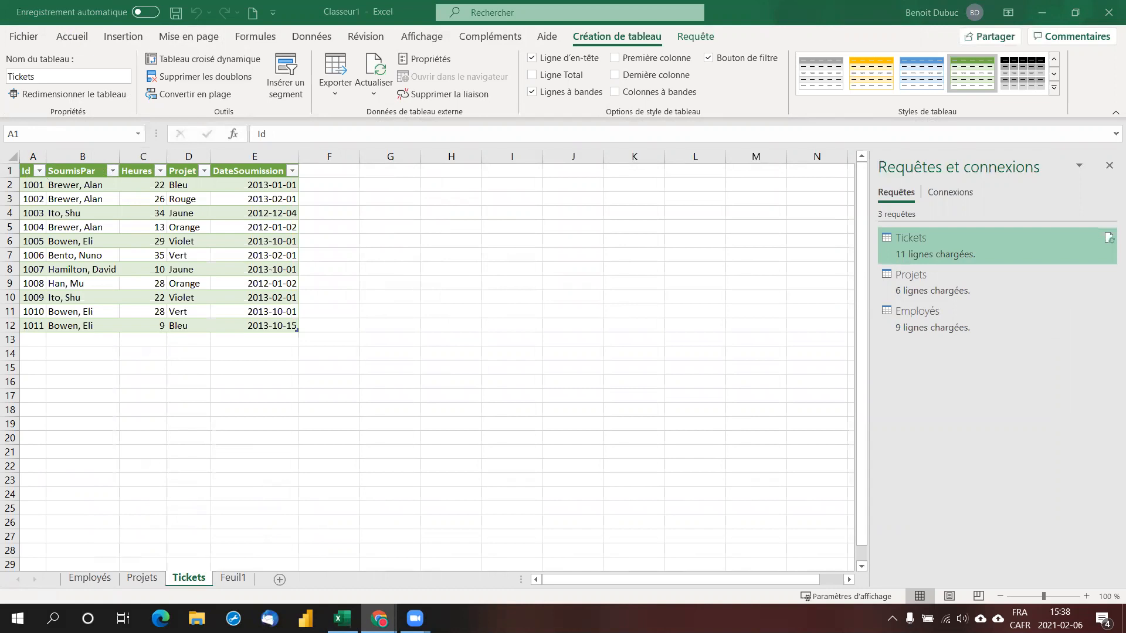
key("alt+Tab")
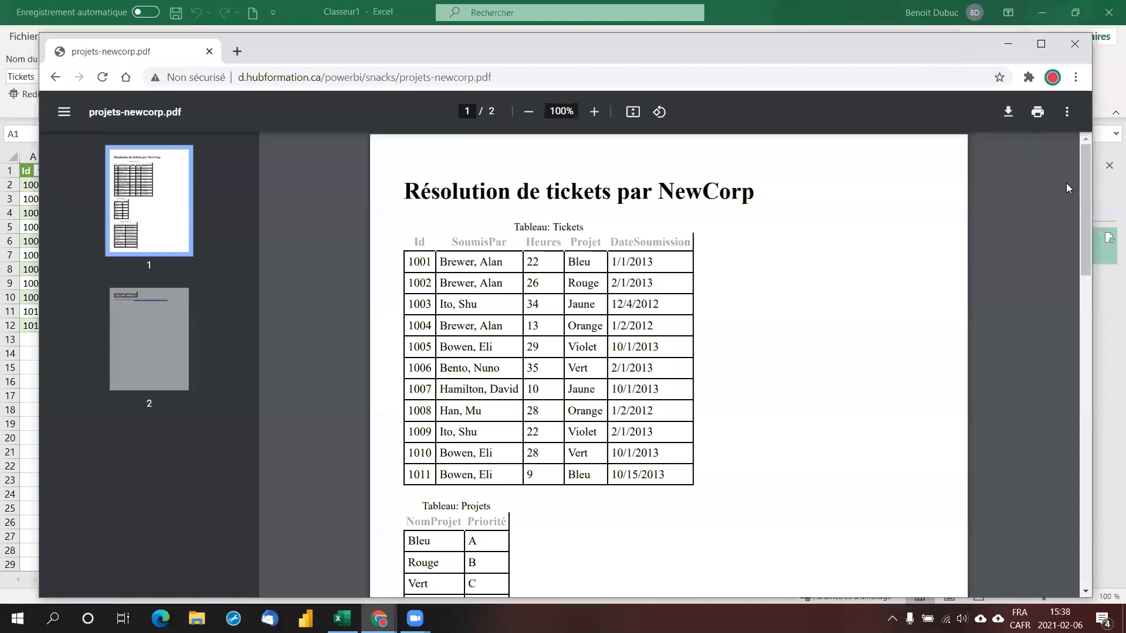
scroll(1007, 214, "down", 1)
scroll(1006, 213, "up", 1)
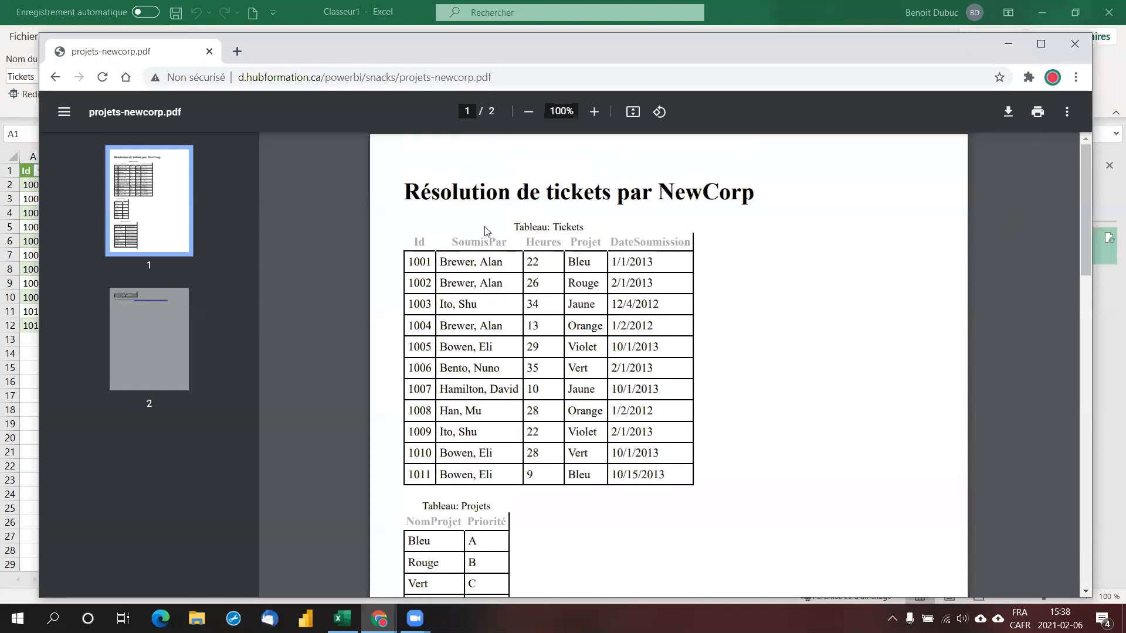
scroll(528, 298, "down", 3)
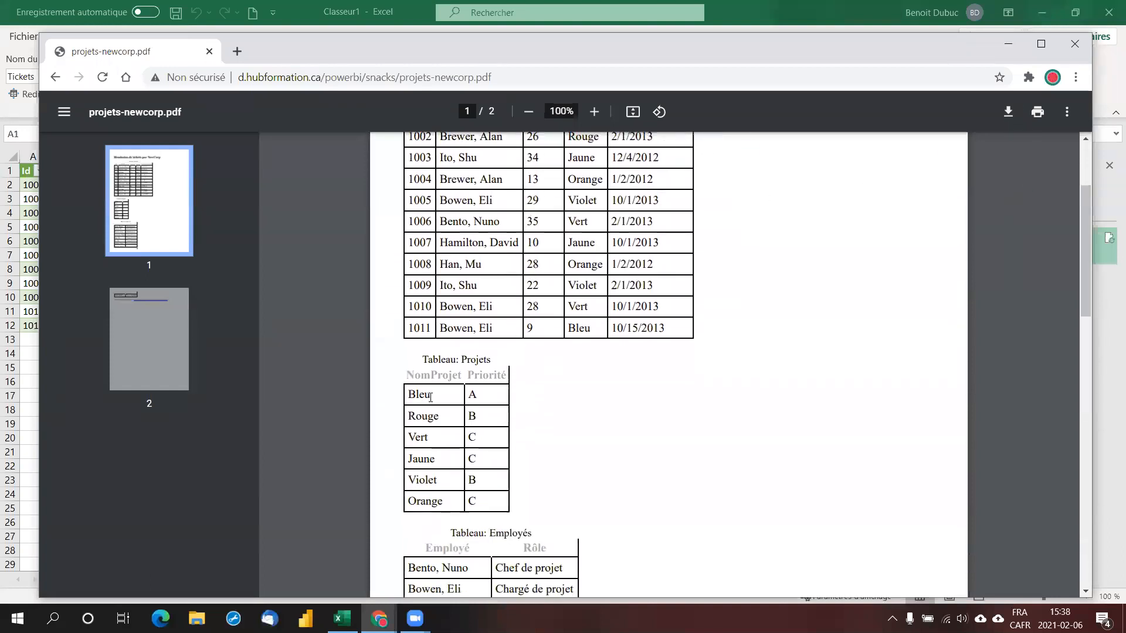
scroll(487, 397, "down", 4)
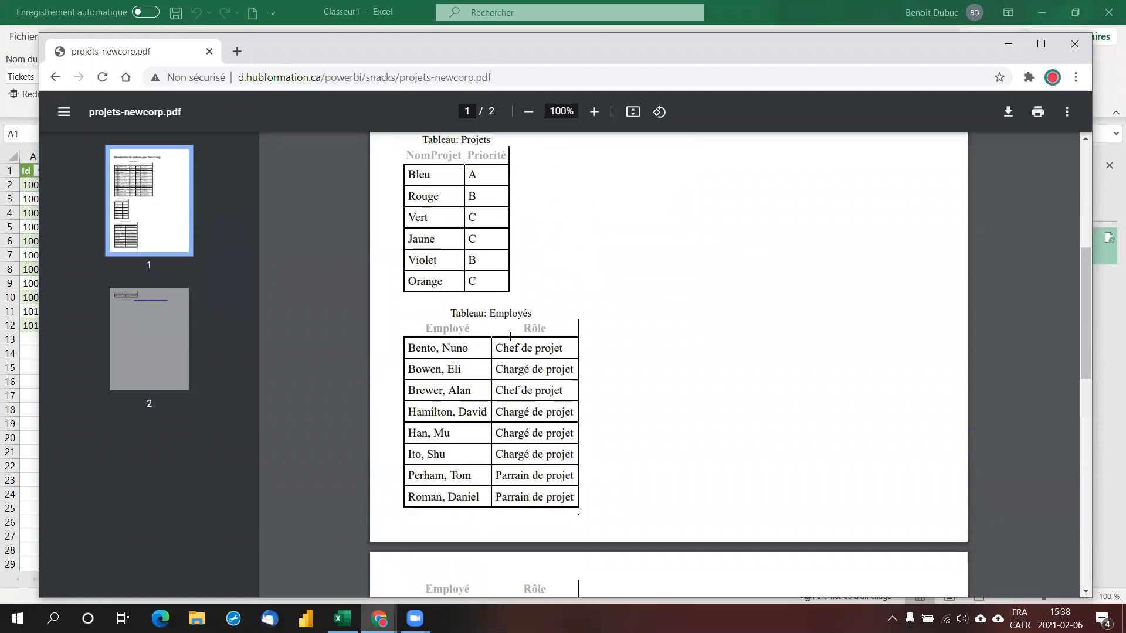
scroll(510, 336, "up", 6)
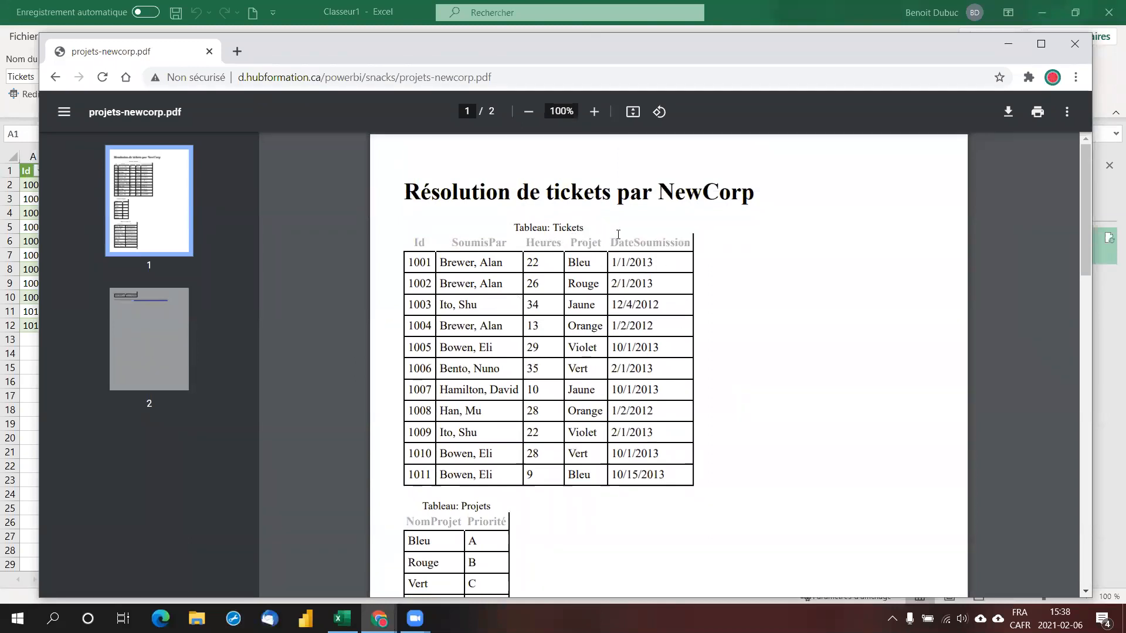
scroll(579, 328, "down", 4)
scroll(497, 314, "down", 4)
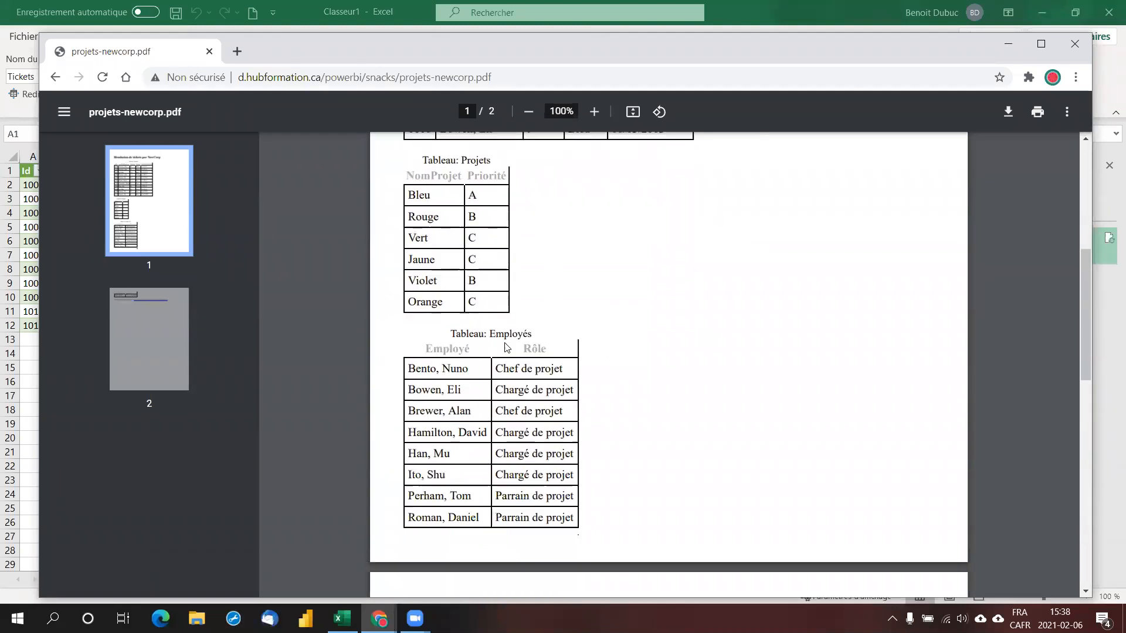
scroll(569, 333, "up", 8)
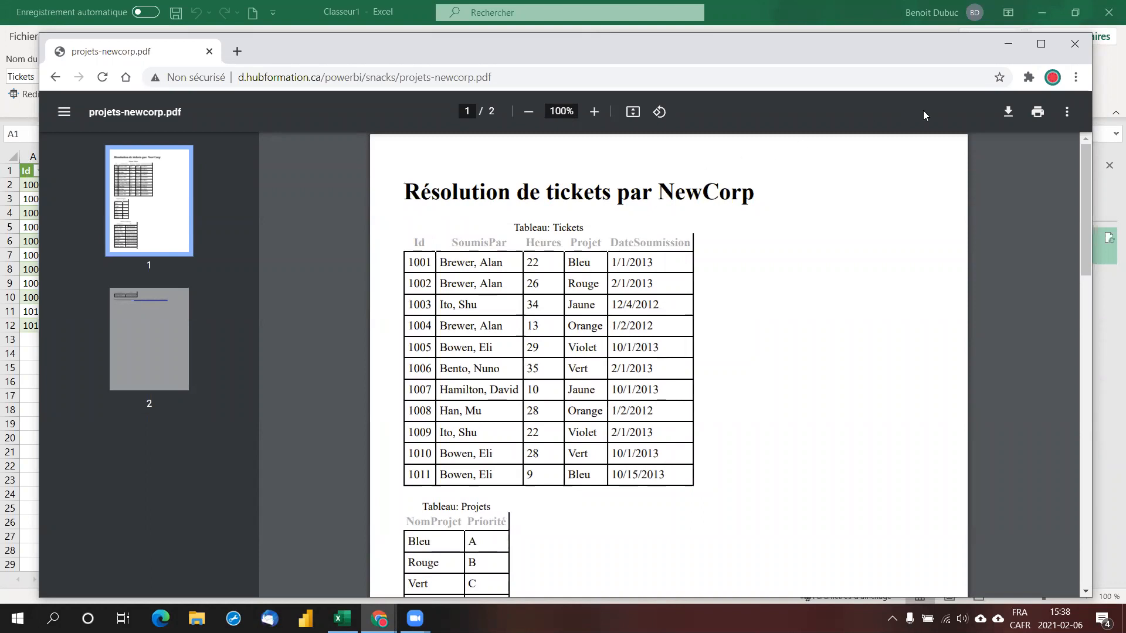
Step: Close the PDF's browser window and check the Projets and Employés sheets in the Excel workbook
left_click(1076, 43)
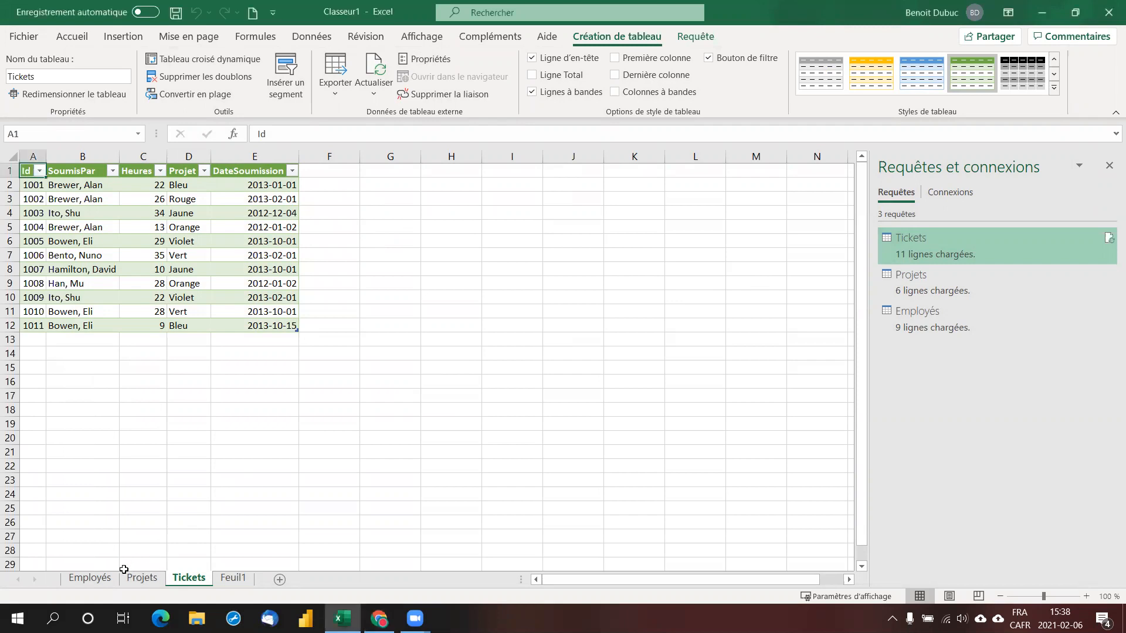
left_click(144, 581)
left_click(90, 582)
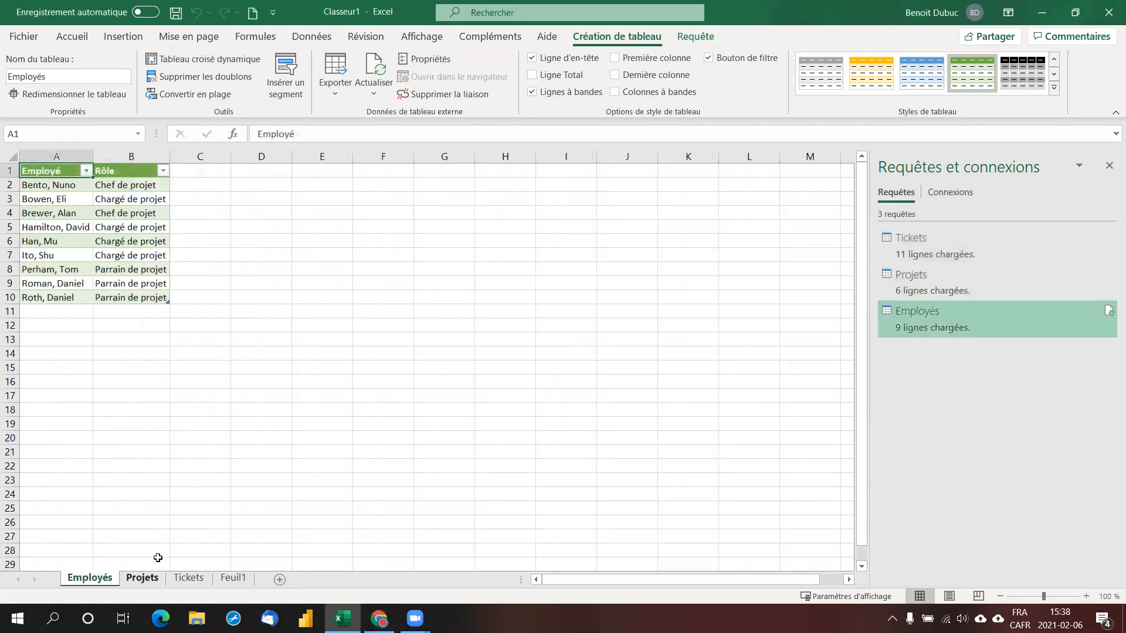